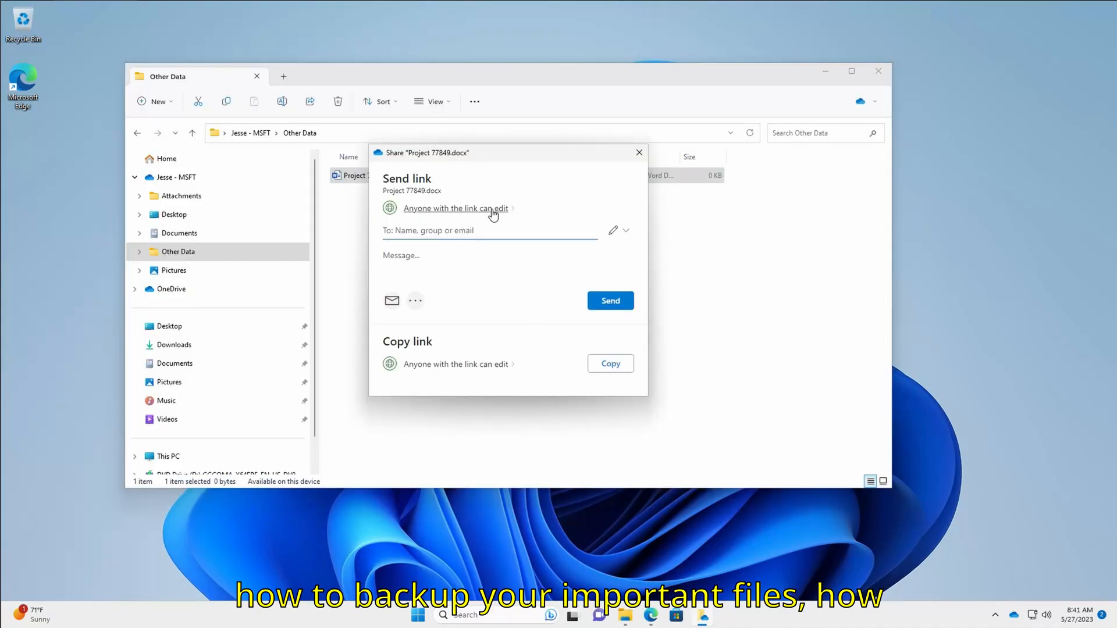
Open the 'Anyone with the link can edit' sharing settings for Project 77849.docx
{"action": "left_click", "coordinate": [493, 211]}
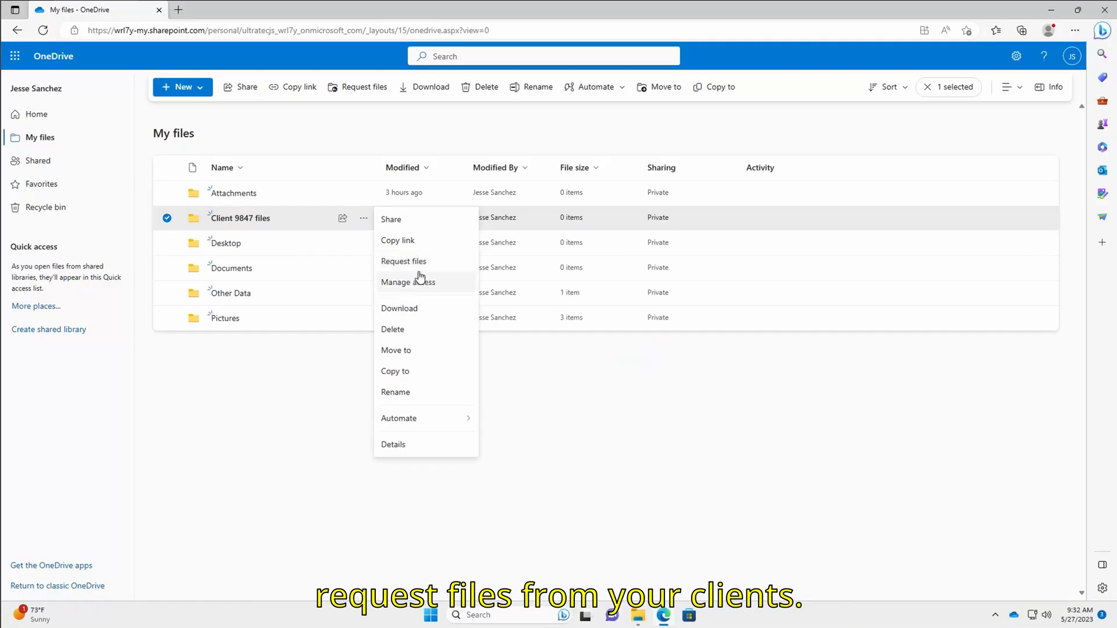
Choose Request files for the Client 9847 files folder
{"action": "left_click", "coordinate": [420, 268]}
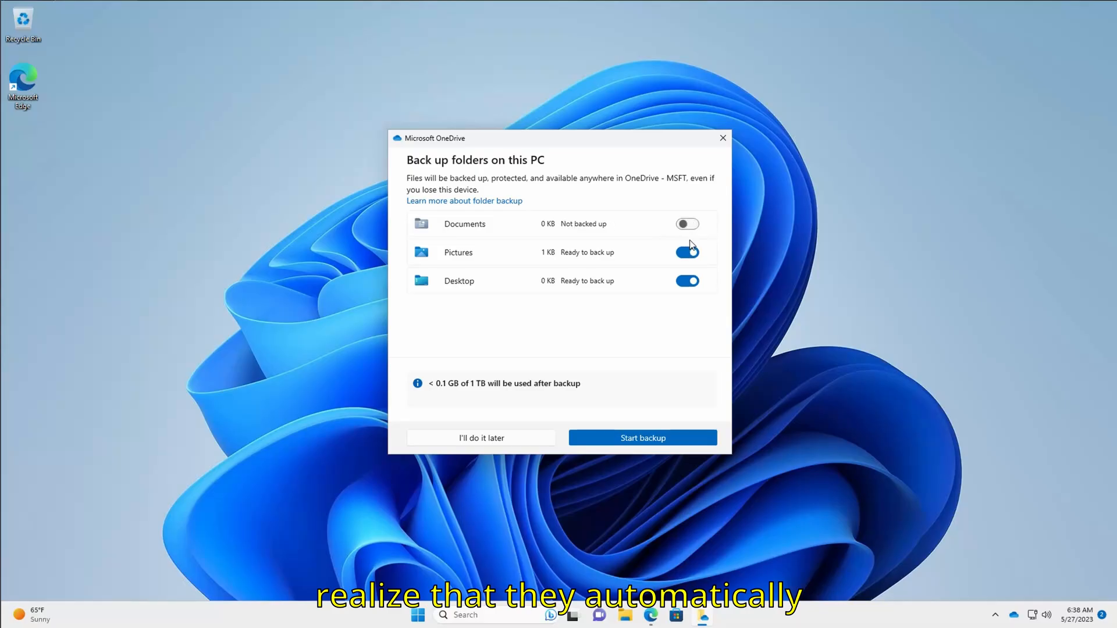
Keep Desktop switched on for backup and start backing up the selected folders
{"action": "left_click", "coordinate": [692, 281]}
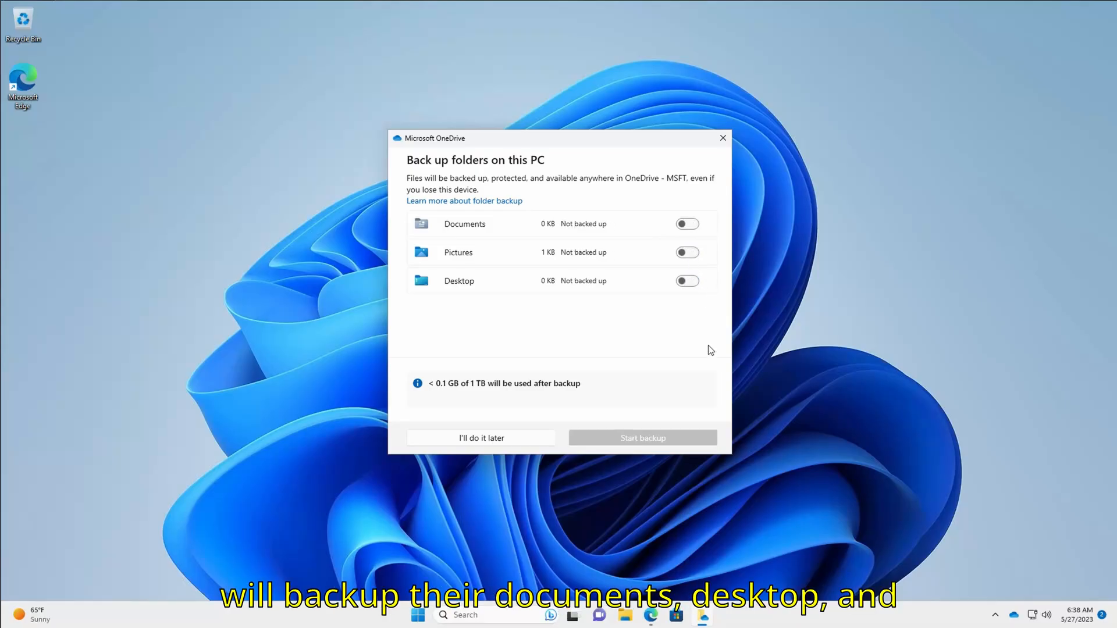
{"action": "left_click", "coordinate": [685, 282]}
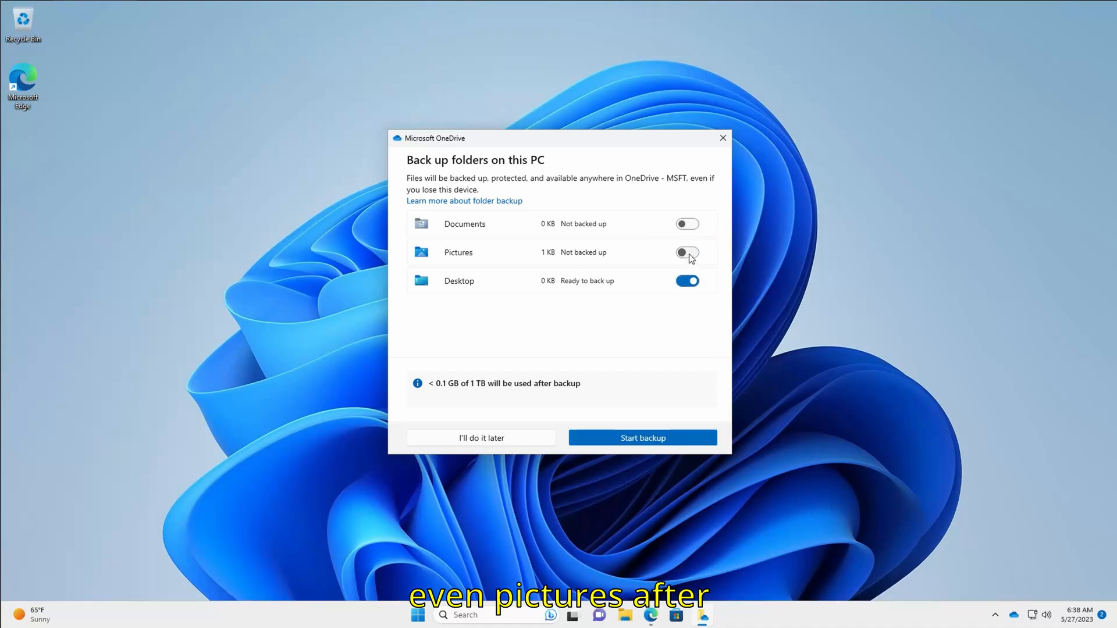
{"action": "left_click", "coordinate": [635, 440]}
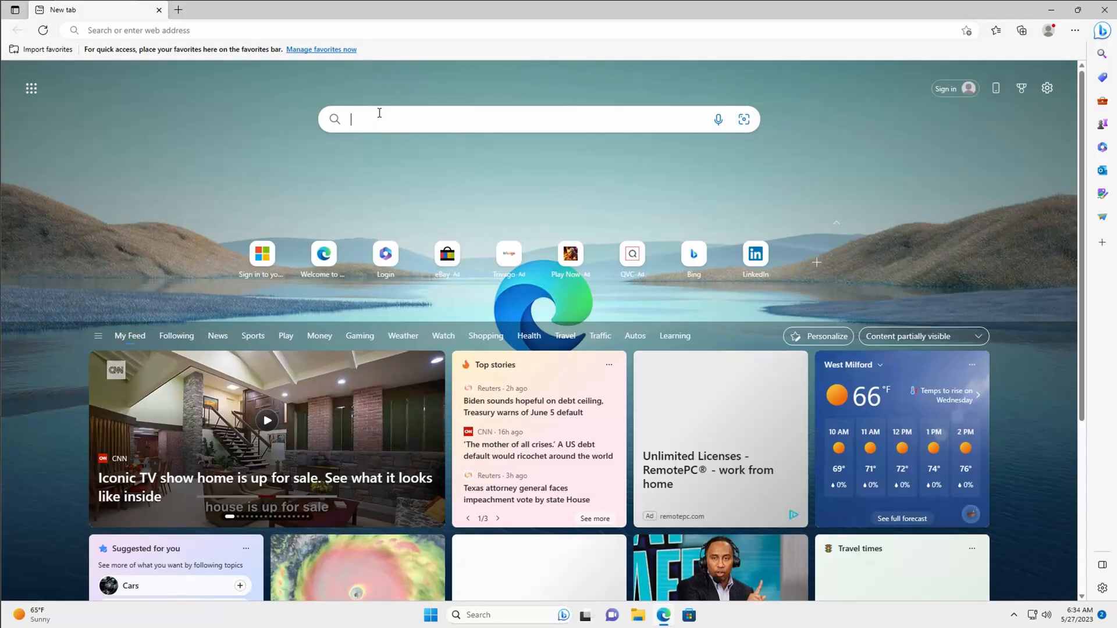
Search 'onedrive download', open Microsoft's download page and run OneDriveSetup.exe
{"action": "type", "text": "onedri"}
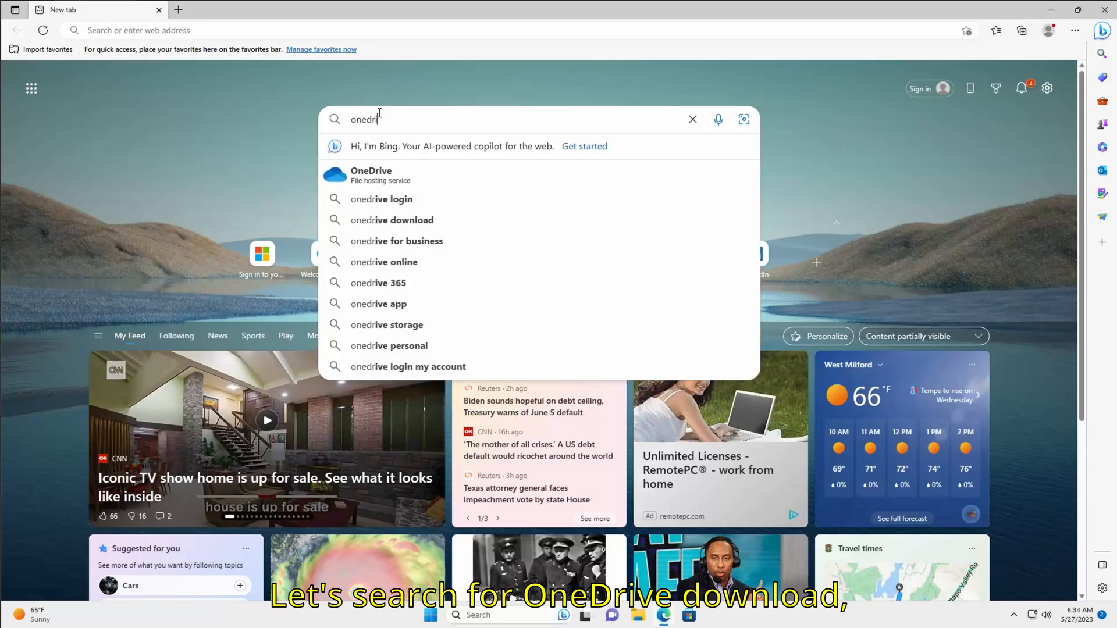
{"action": "type", "text": "ve download"}
{"action": "key", "text": "Return"}
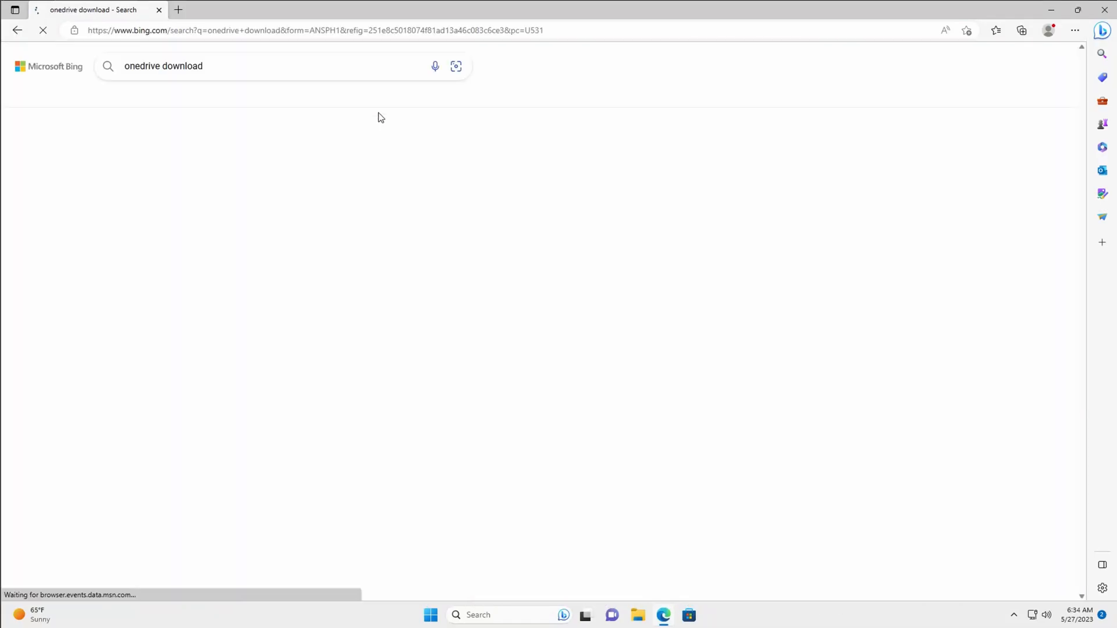
{"action": "left_click", "coordinate": [327, 169]}
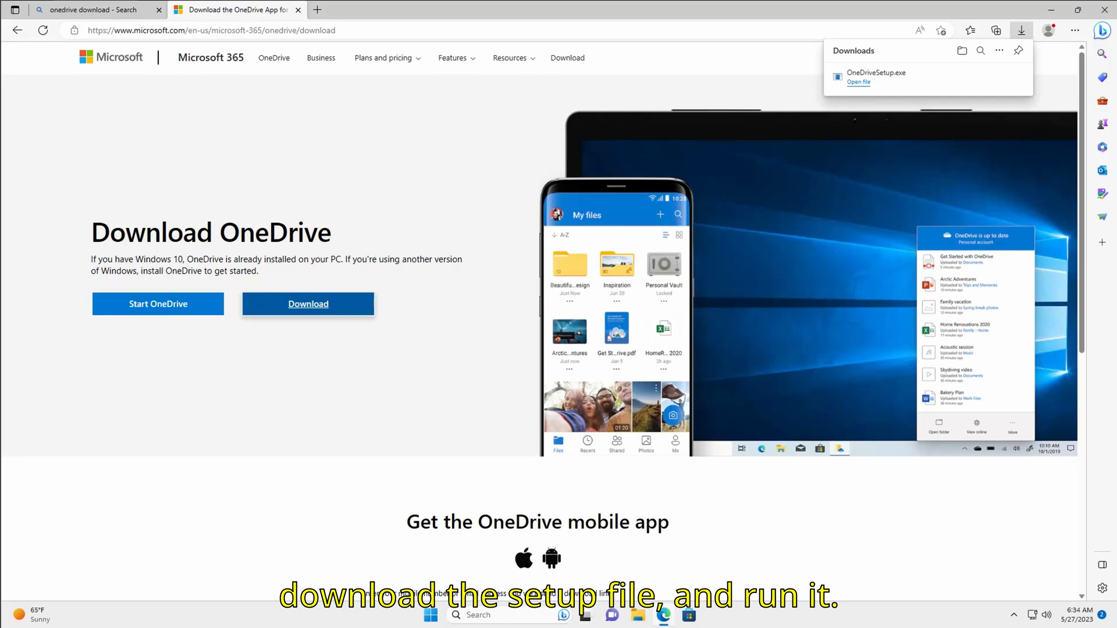
{"action": "left_click", "coordinate": [859, 82]}
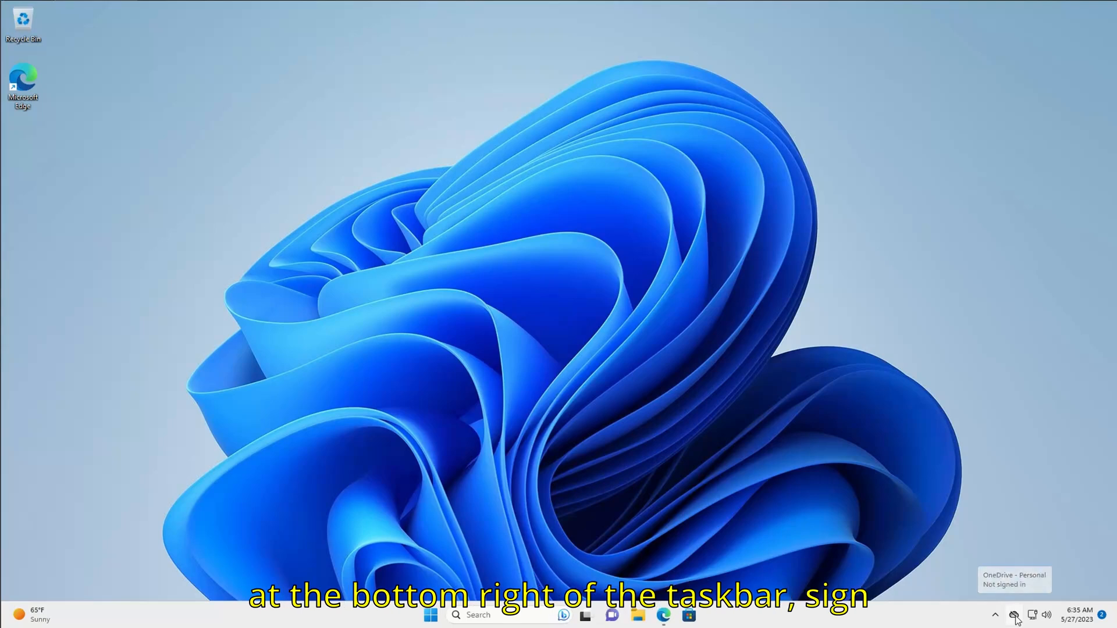
Sign in to OneDrive with the work account e-mail and accept the default folder location
{"action": "left_click", "coordinate": [1015, 617]}
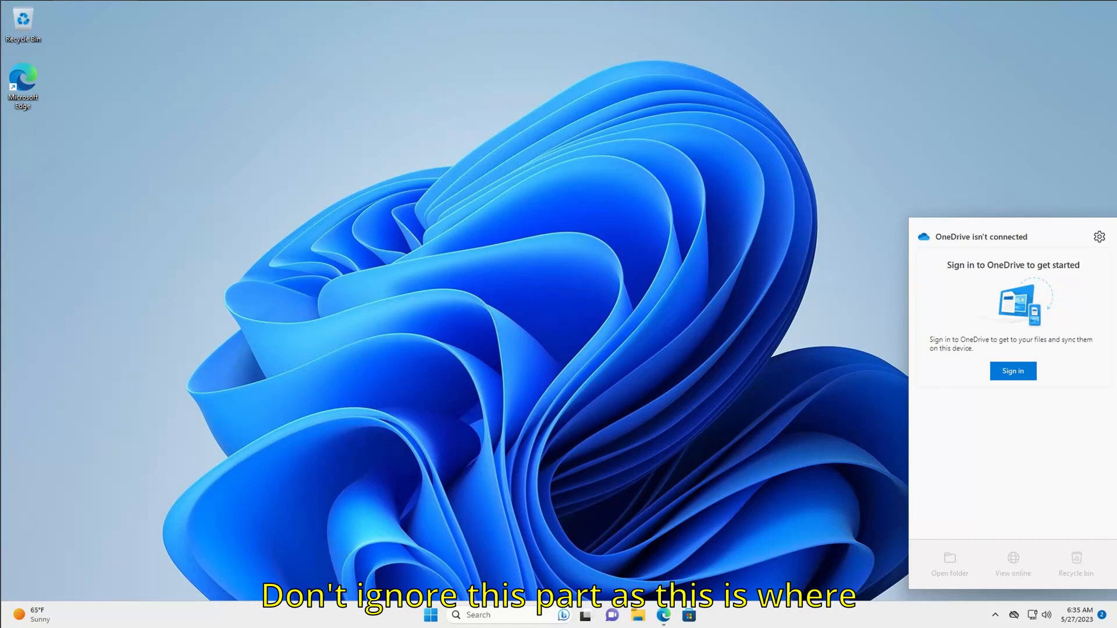
{"action": "type", "text": "t.com"}
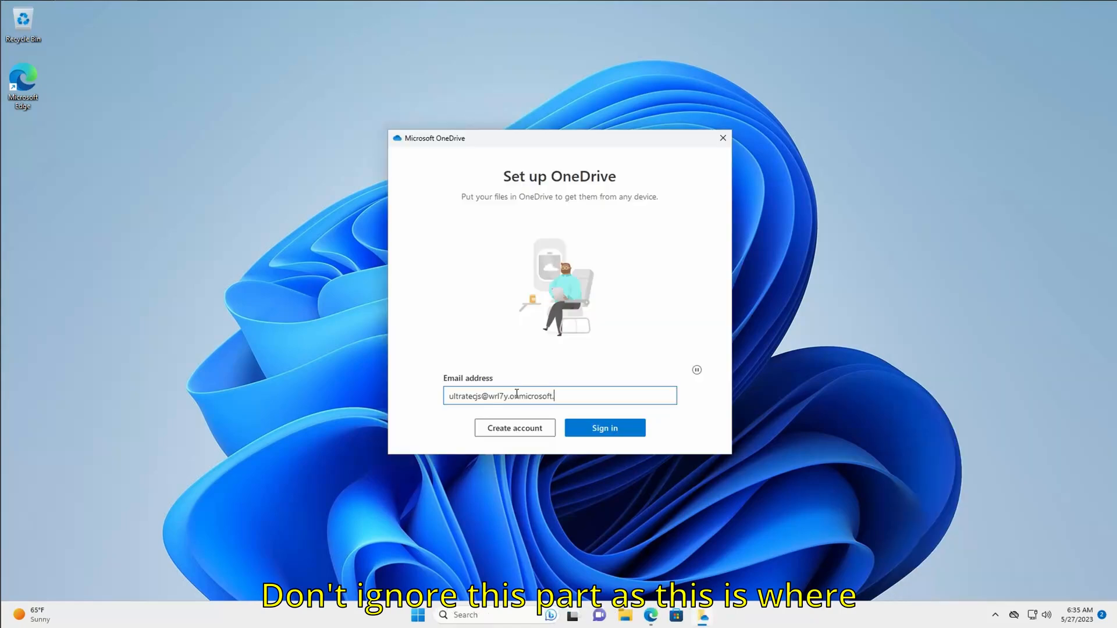
{"action": "key", "text": "Return"}
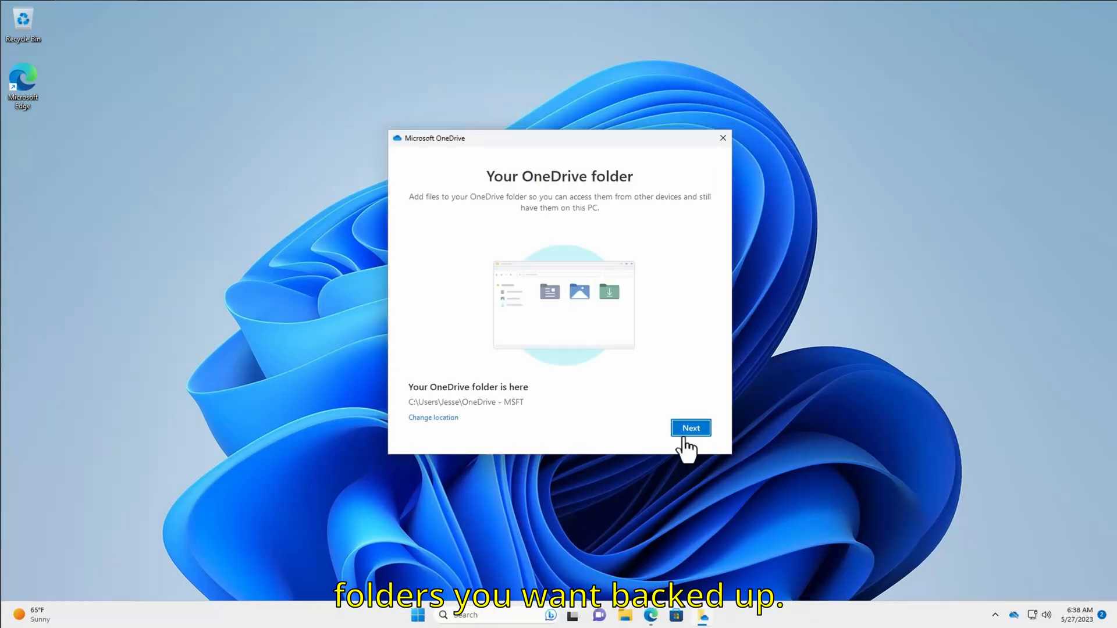
{"action": "left_click", "coordinate": [684, 438]}
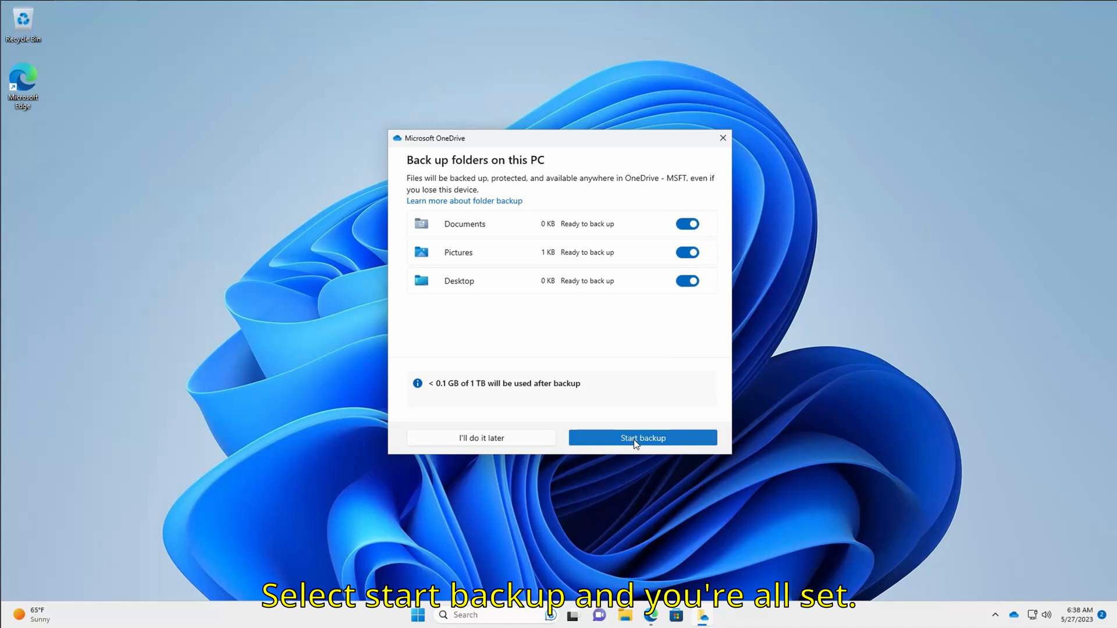
Back up Documents, Pictures and Desktop, skip the mobile app, and open the OneDrive folder
{"action": "left_click", "coordinate": [636, 439]}
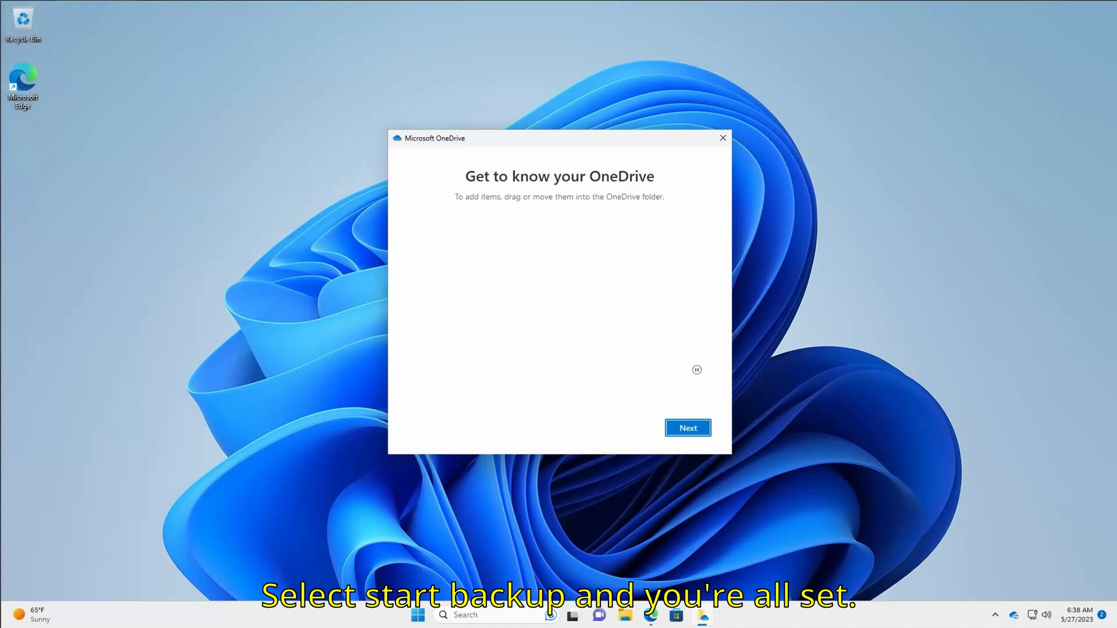
{"action": "left_click", "coordinate": [687, 427]}
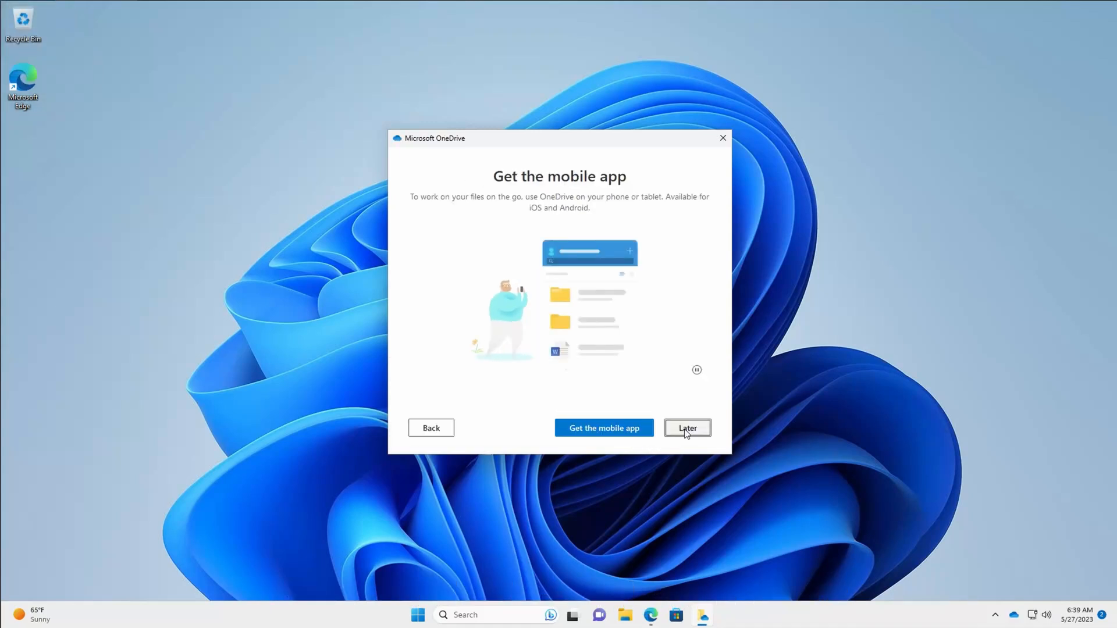
{"action": "left_click", "coordinate": [687, 431]}
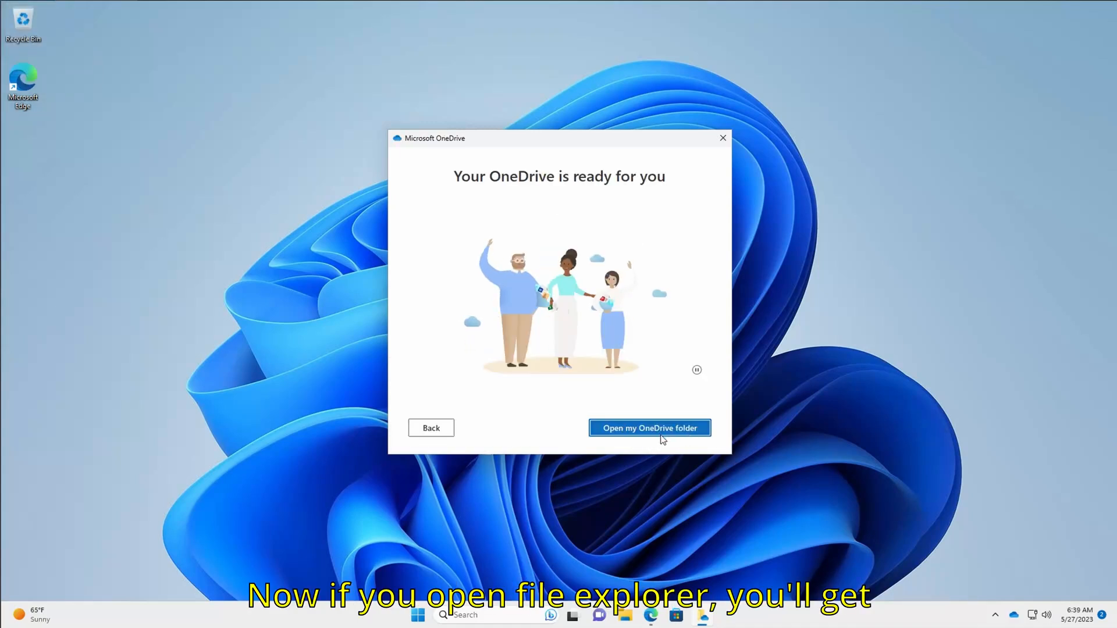
{"action": "left_click", "coordinate": [662, 436]}
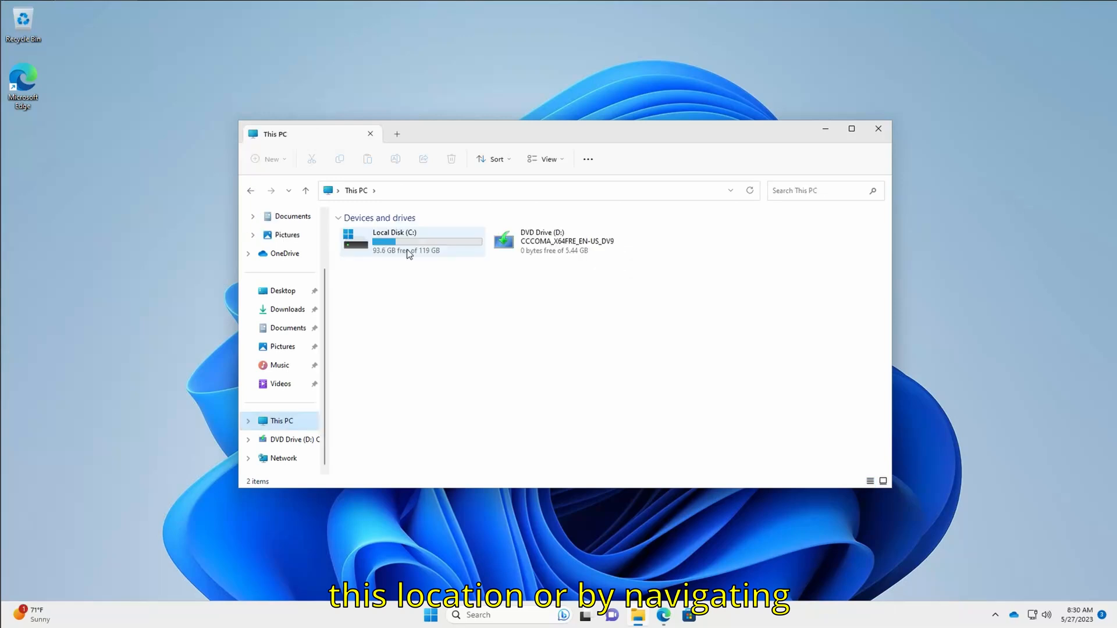
Browse to the OneDrive - MSFT folder under C: > Users > your user
{"action": "double_click", "coordinate": [384, 247]}
{"action": "left_click", "coordinate": [357, 291]}
{"action": "double_click", "coordinate": [357, 291]}
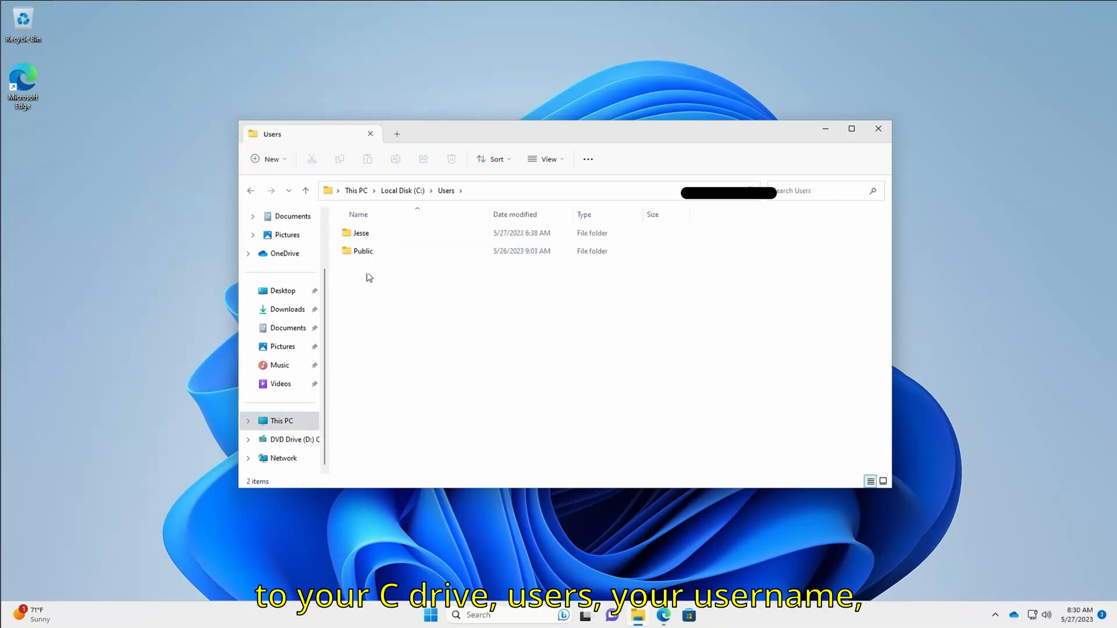
{"action": "double_click", "coordinate": [365, 235]}
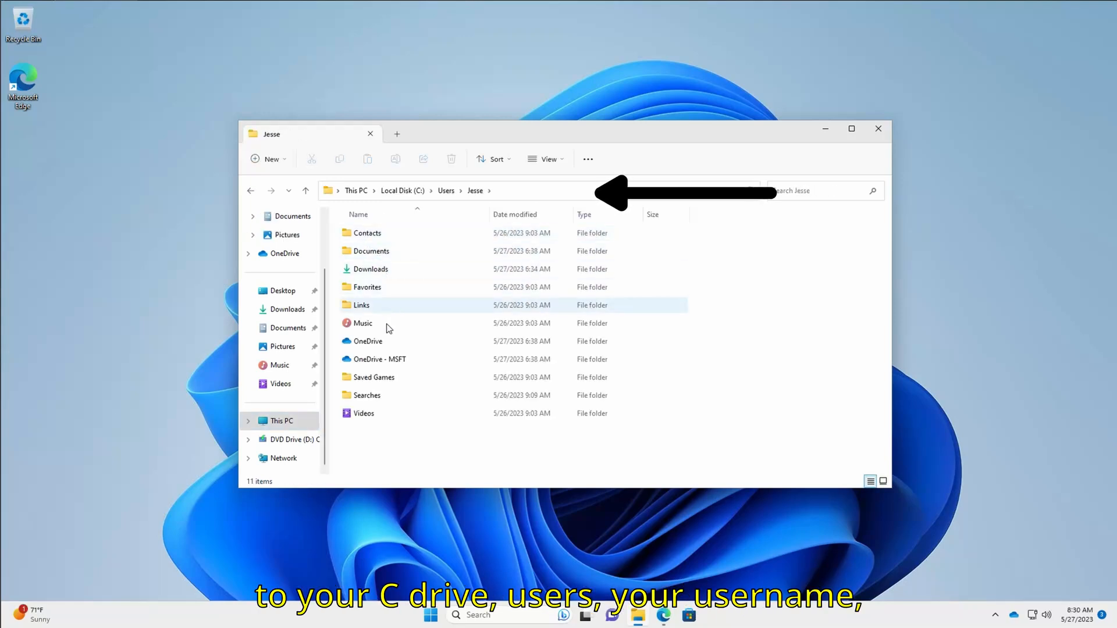
{"action": "double_click", "coordinate": [375, 359]}
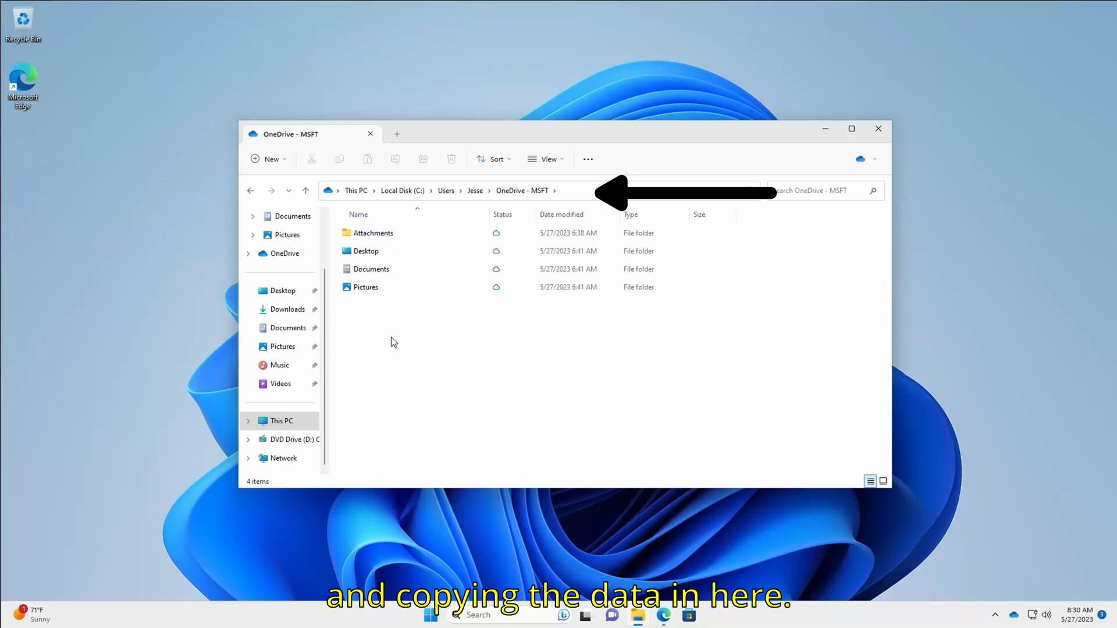
Create a new folder there named 'Other Data'
{"action": "right_click", "coordinate": [394, 341]}
{"action": "mouse_move", "coordinate": [474, 412]}
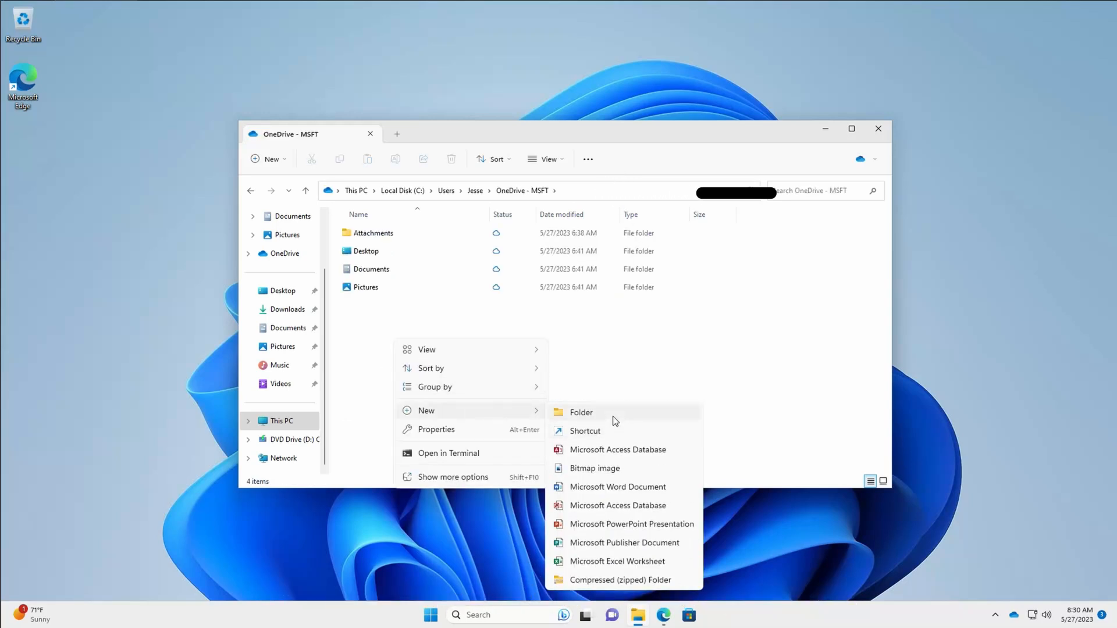
{"action": "left_click", "coordinate": [613, 414]}
{"action": "type", "text": "Other Da"}
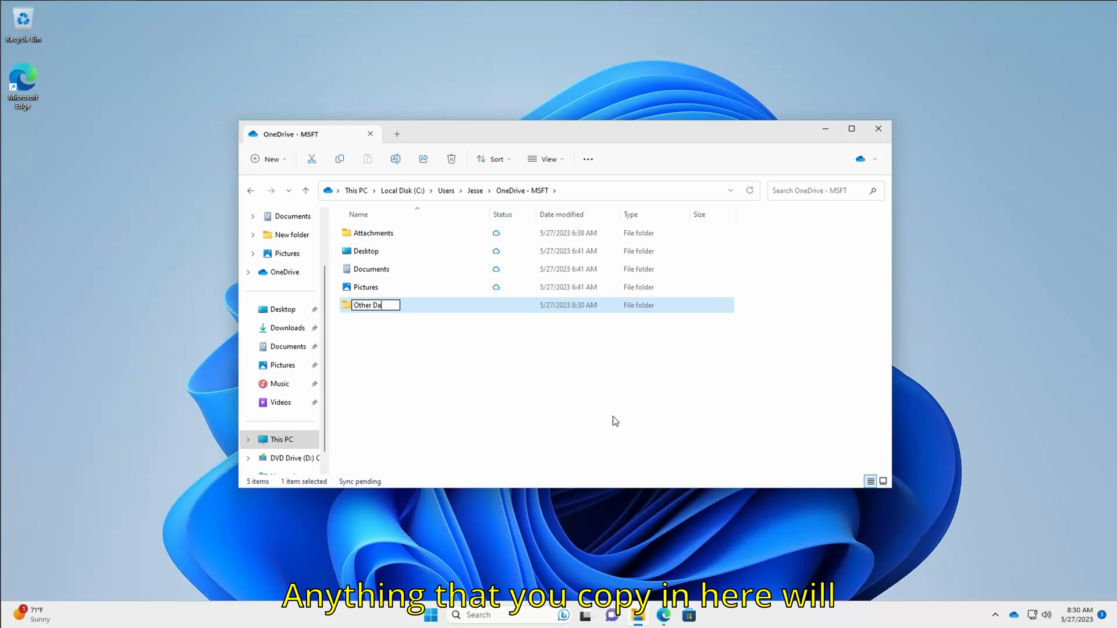
{"action": "type", "text": "ta"}
{"action": "key", "text": "Return"}
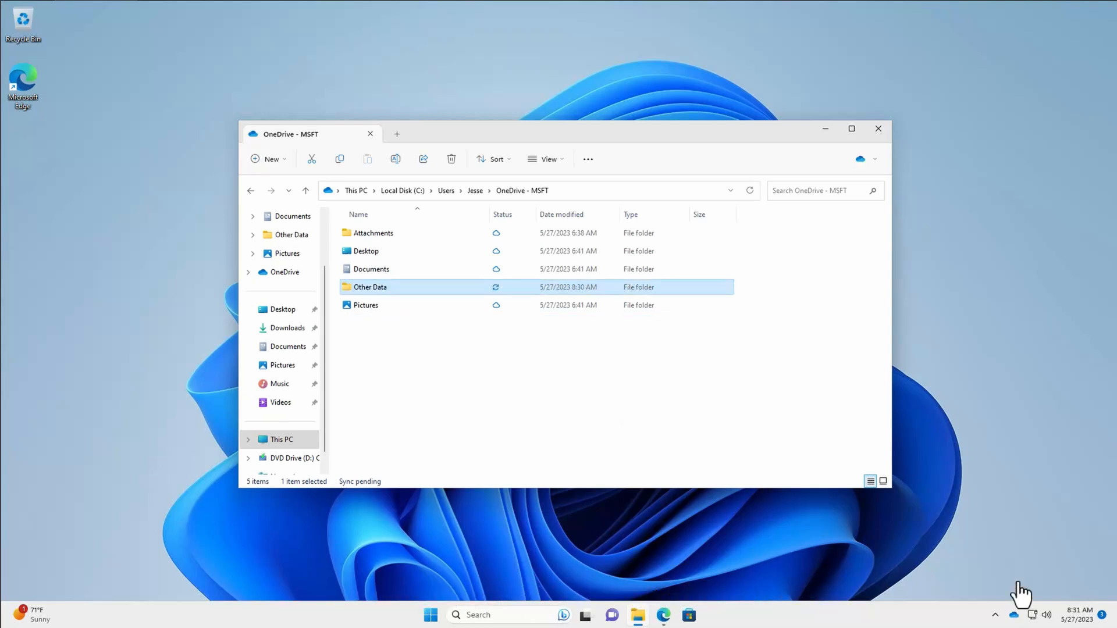
Go to the Account page in OneDrive Settings and choose Add an account
{"action": "left_click", "coordinate": [1014, 616]}
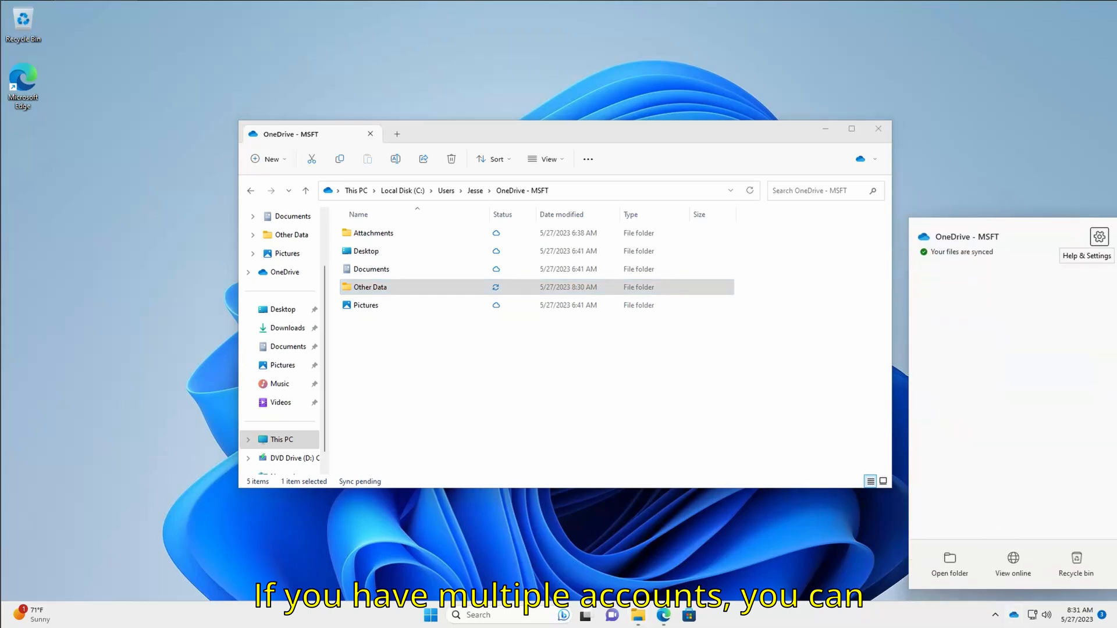
{"action": "left_click", "coordinate": [1099, 238]}
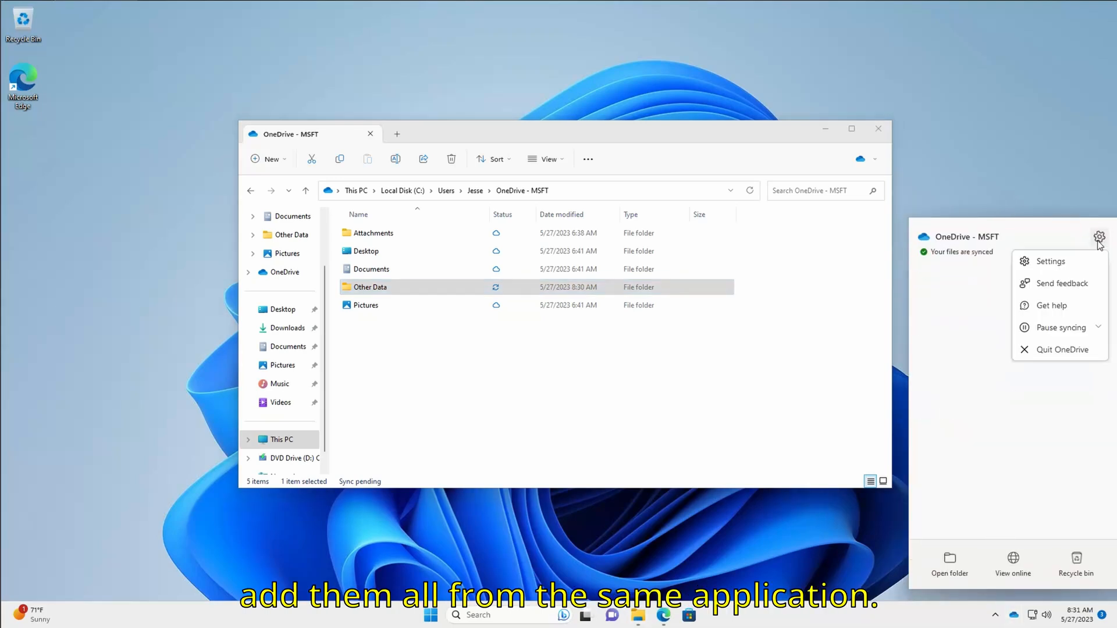
{"action": "left_click", "coordinate": [1071, 261]}
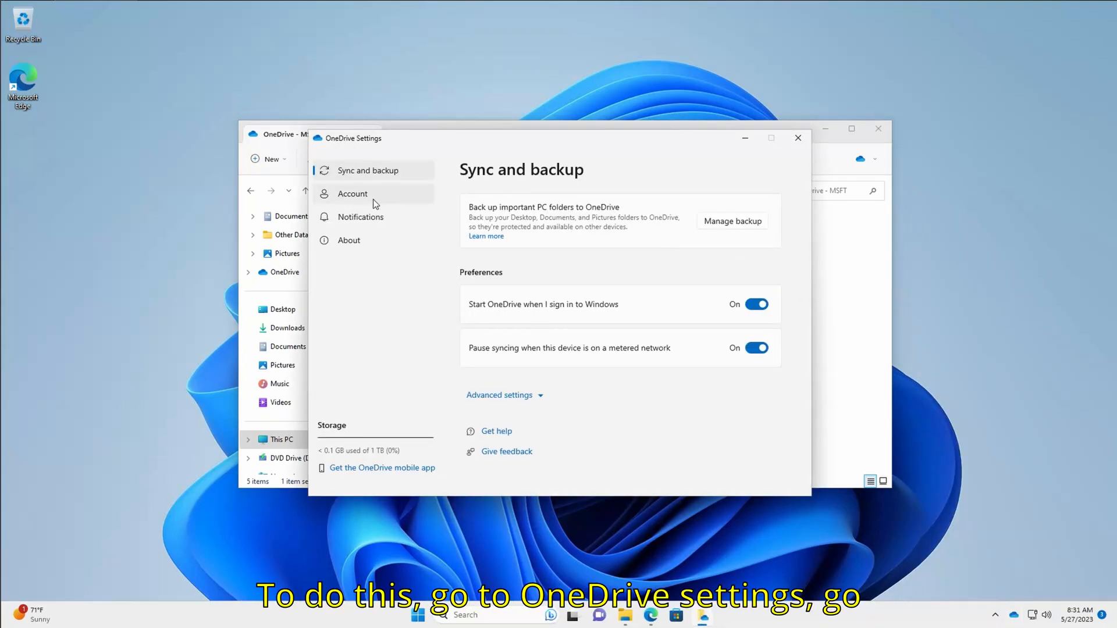
{"action": "left_click", "coordinate": [372, 199]}
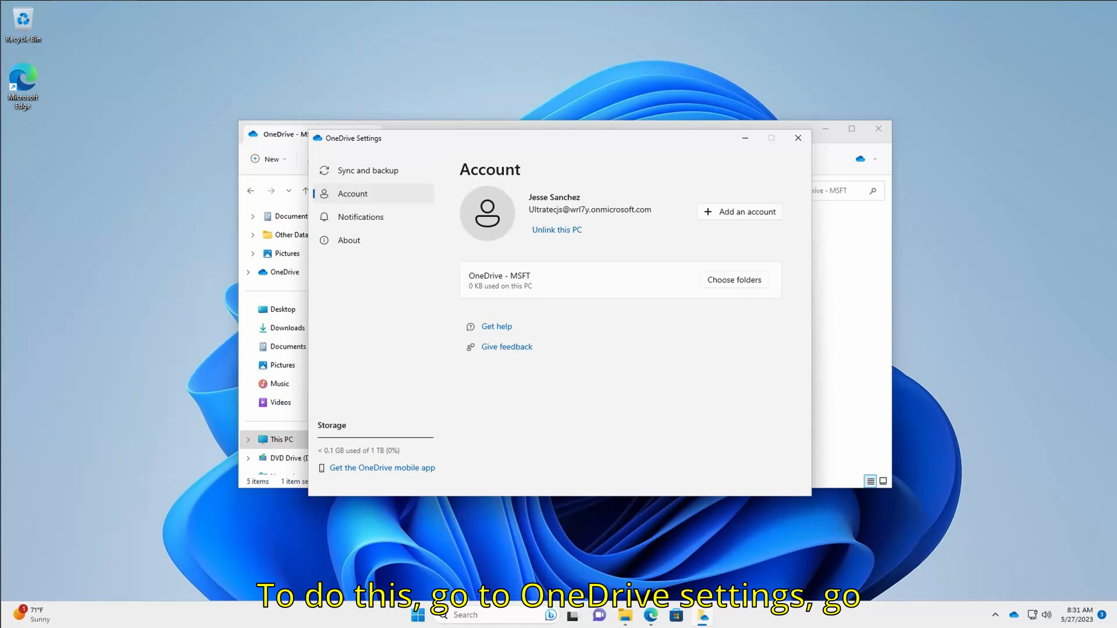
{"action": "left_click", "coordinate": [735, 214]}
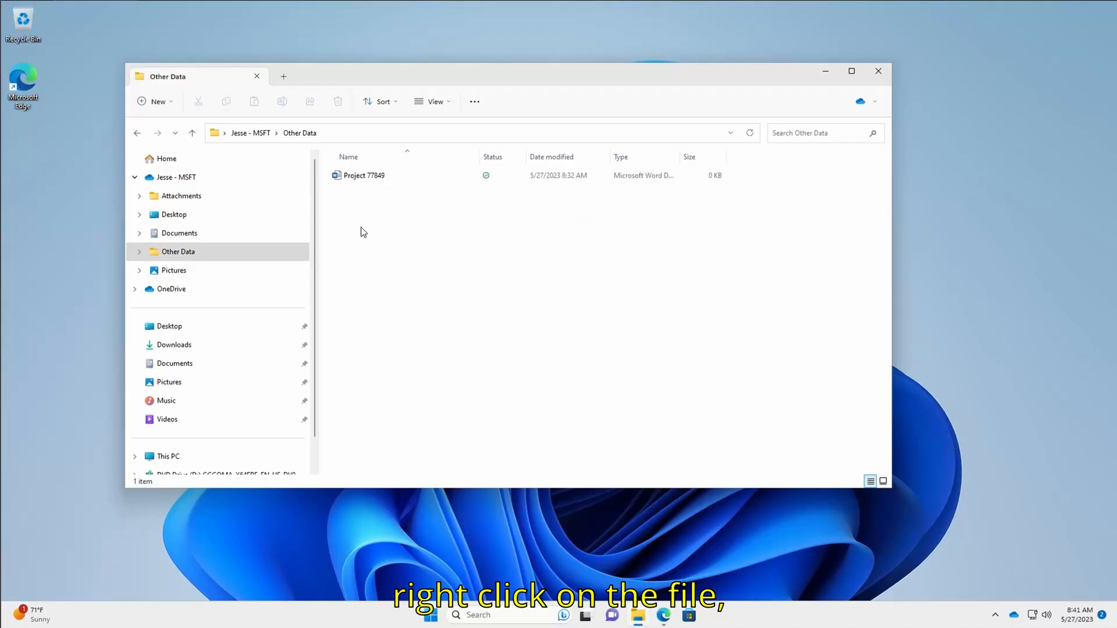
Set Project 77849's share link to People you choose with Can edit permission
{"action": "right_click", "coordinate": [362, 182]}
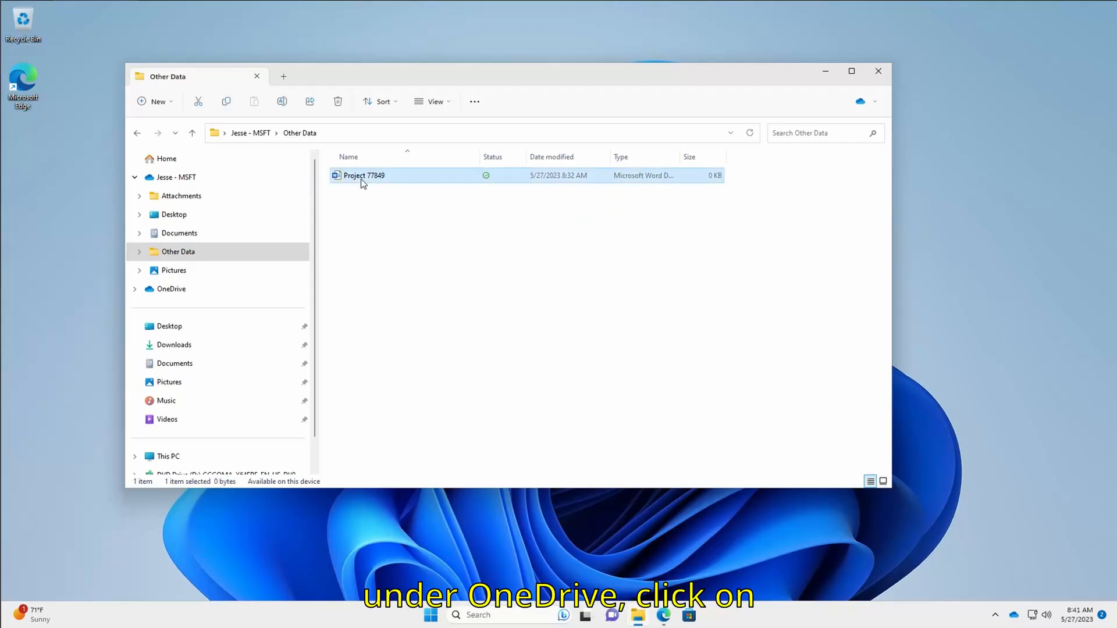
{"action": "mouse_move", "coordinate": [511, 374]}
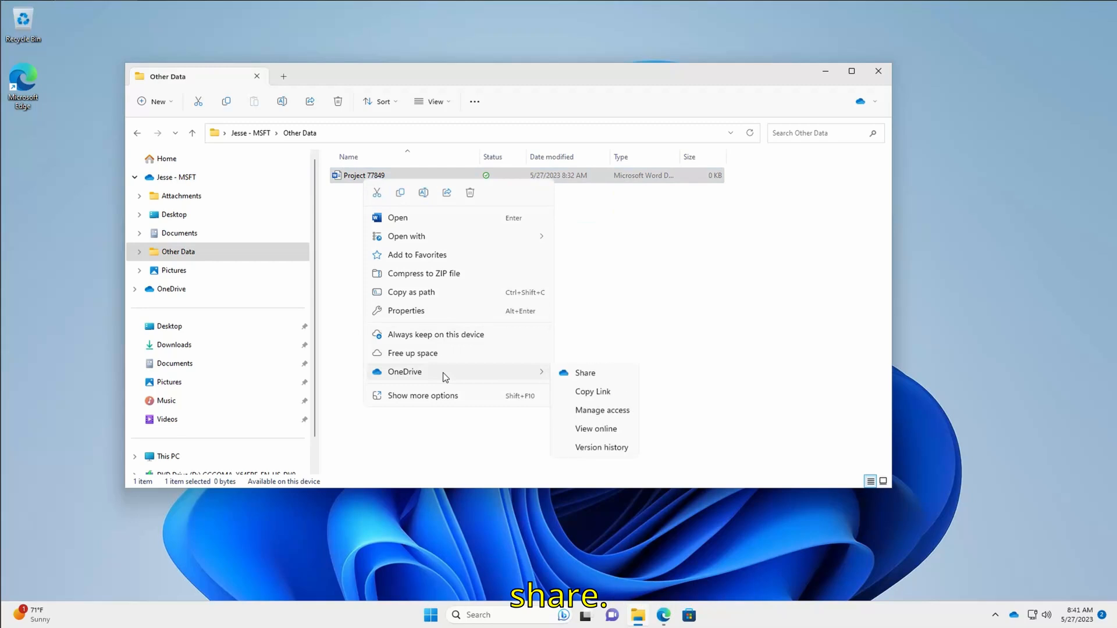
{"action": "left_click", "coordinate": [578, 374]}
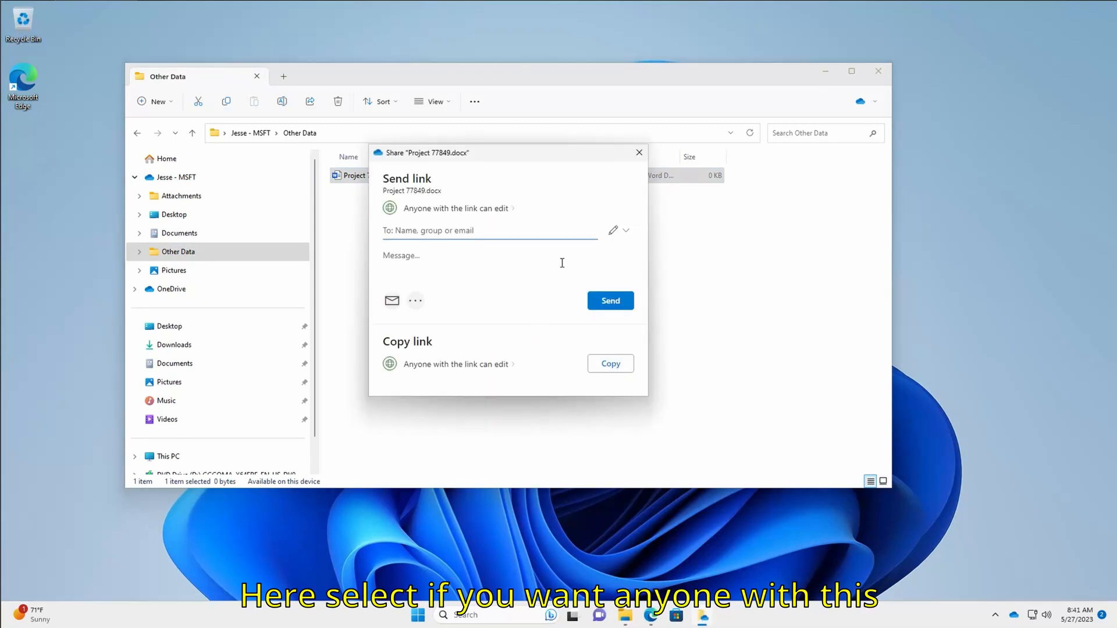
{"action": "left_click", "coordinate": [491, 210]}
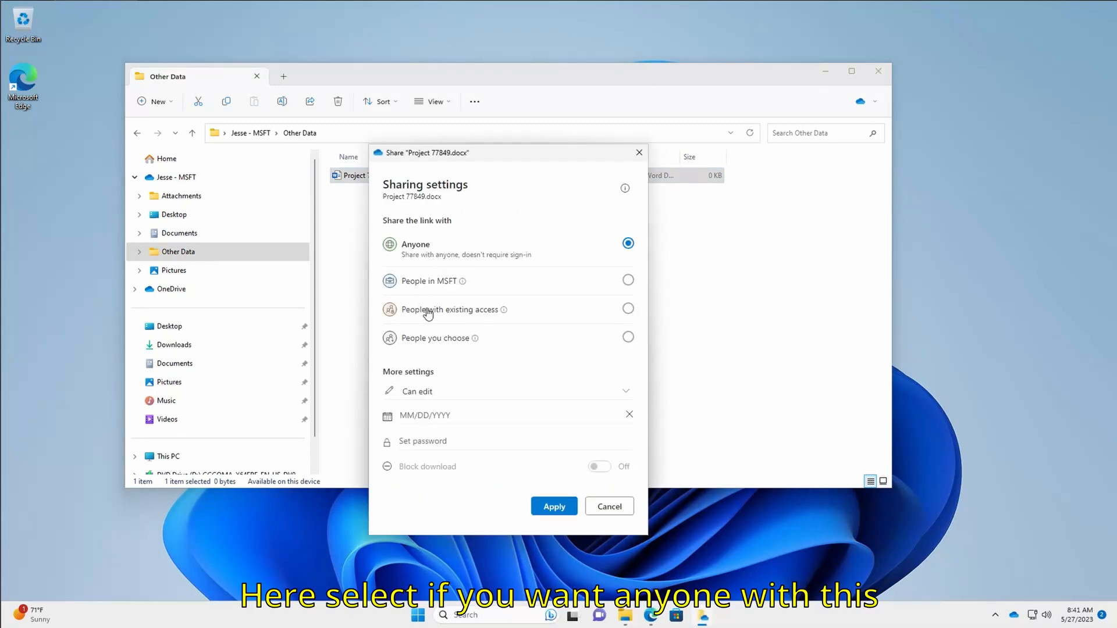
{"action": "left_click", "coordinate": [628, 338]}
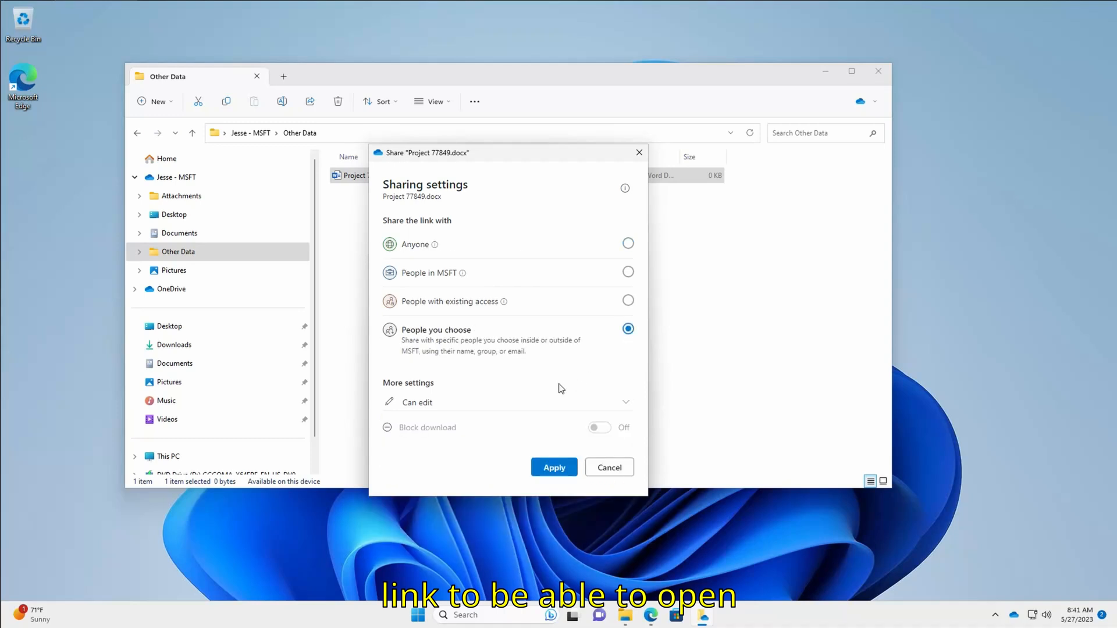
{"action": "left_click", "coordinate": [481, 410]}
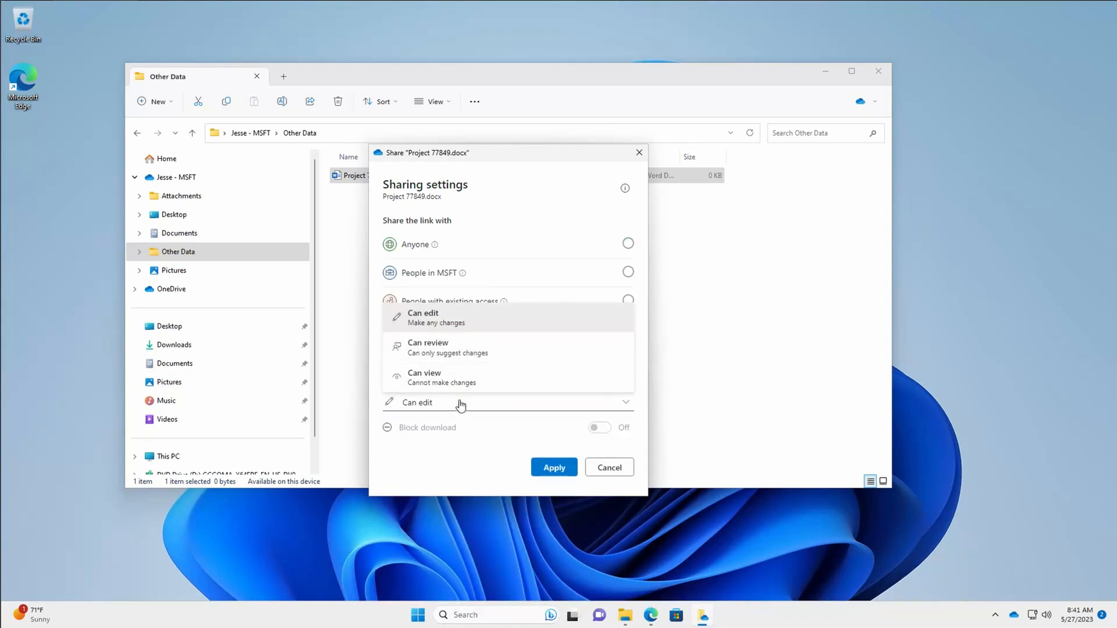
{"action": "left_click", "coordinate": [448, 324]}
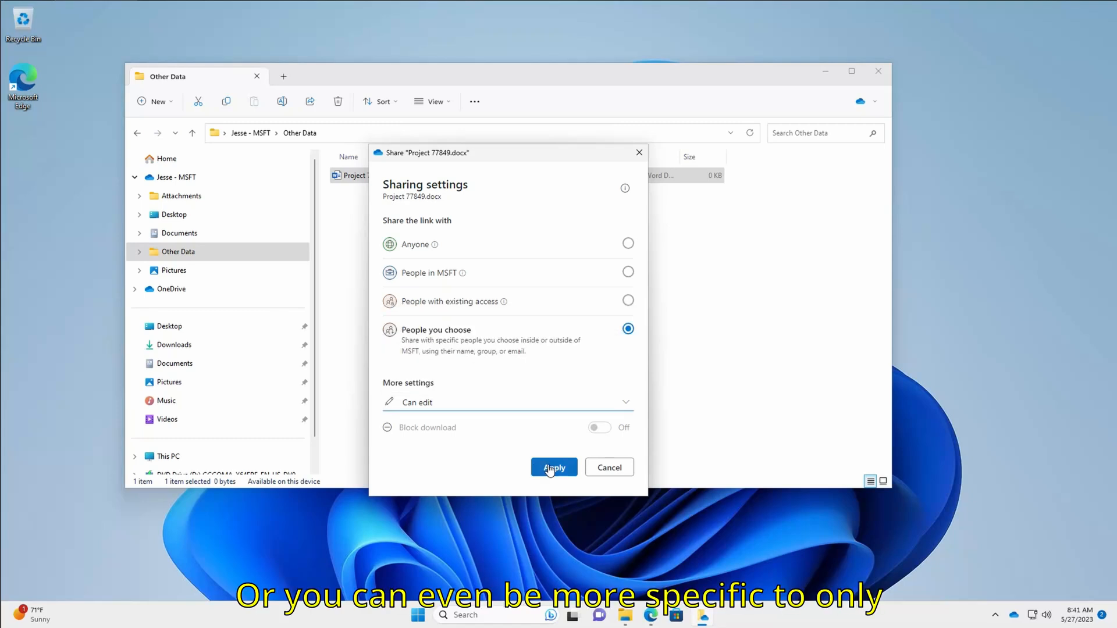
{"action": "left_click", "coordinate": [550, 469]}
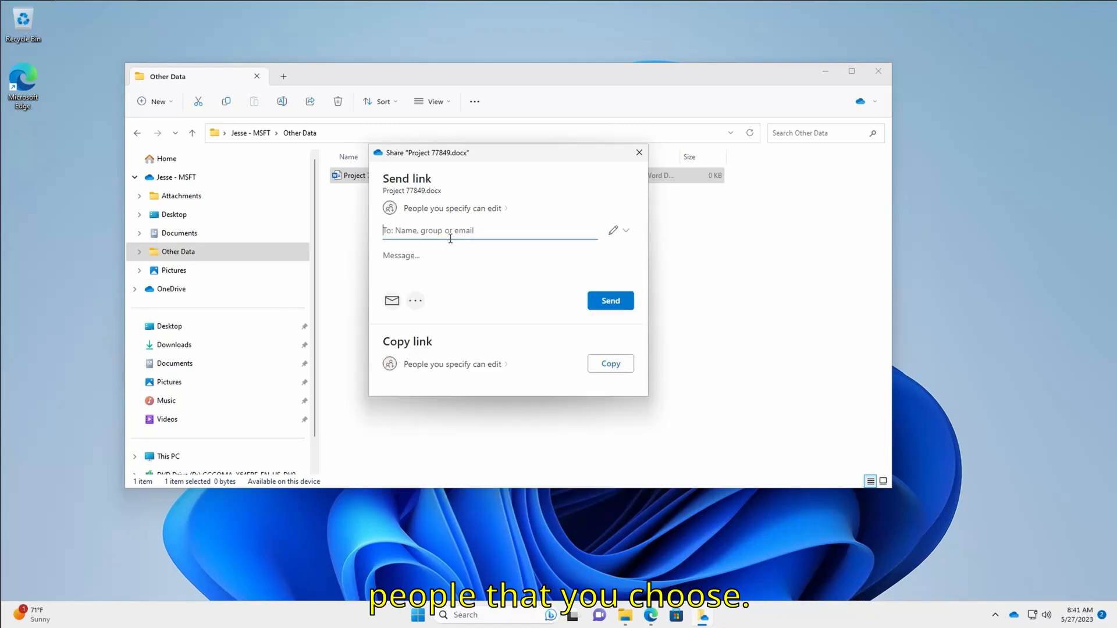
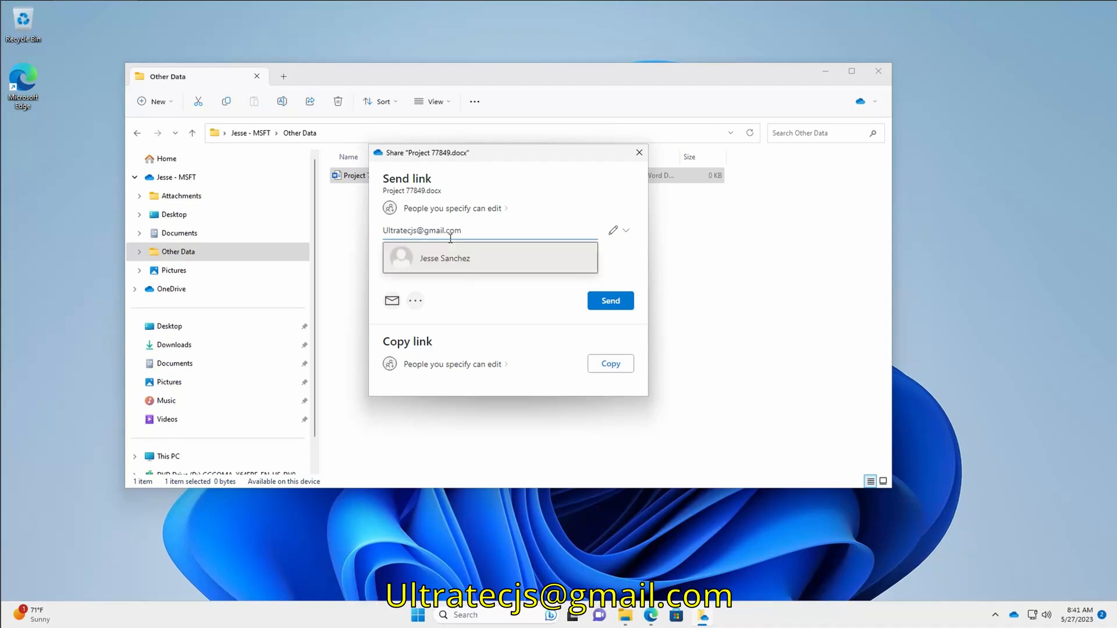
Add the chosen recipient and send them the link
{"action": "left_click", "coordinate": [451, 255]}
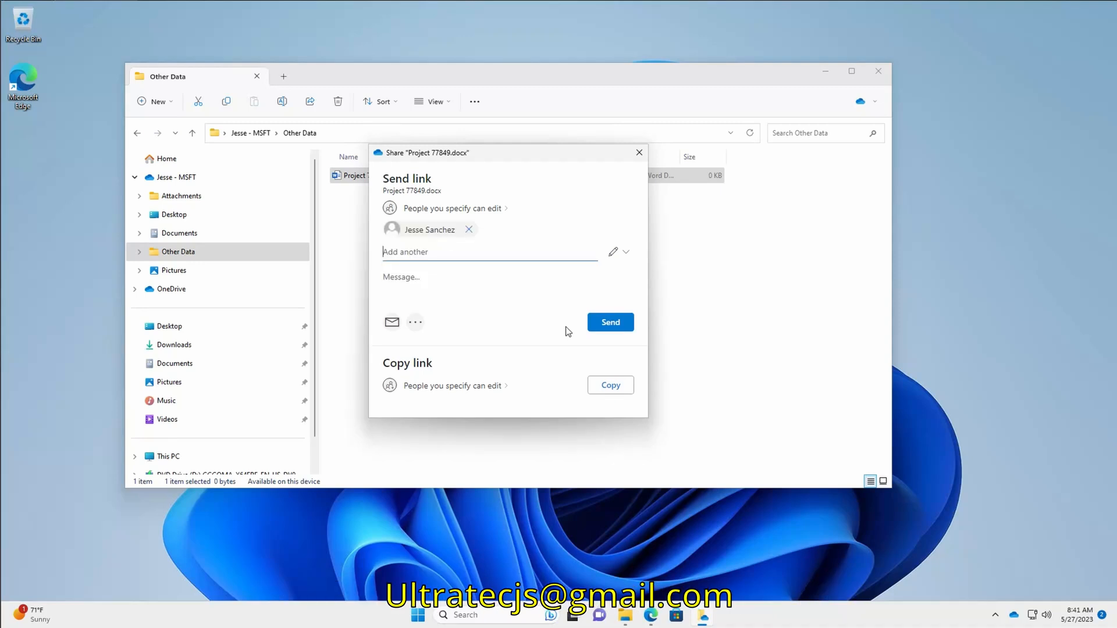
{"action": "left_click", "coordinate": [602, 329]}
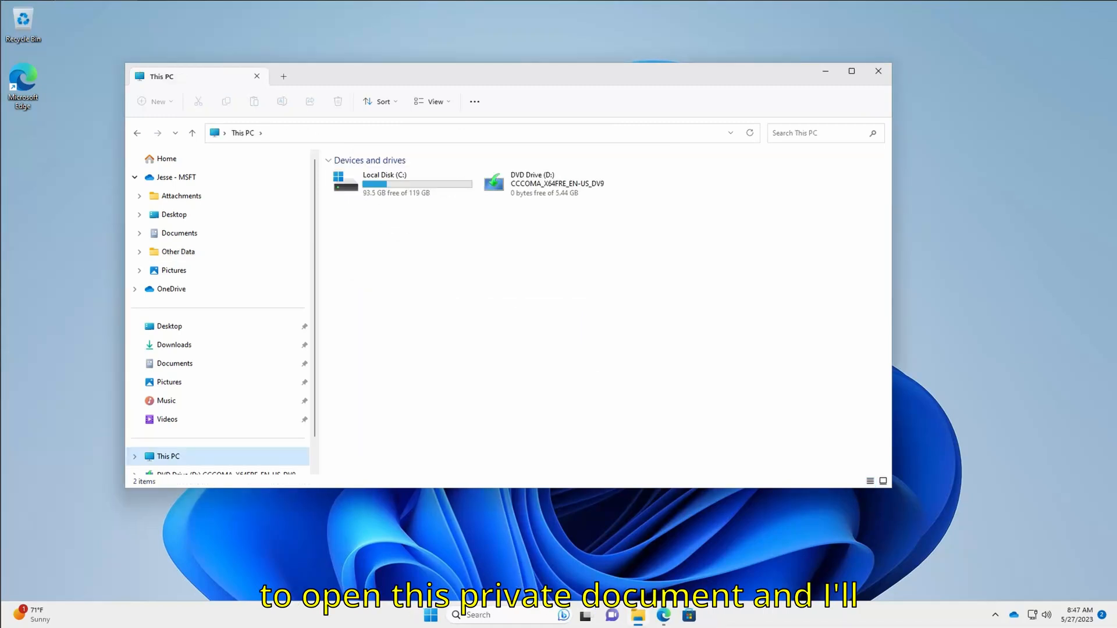
Expand the account's OneDrive folders, open Other Data and select Project 77849
{"action": "left_click", "coordinate": [187, 178]}
{"action": "double_click", "coordinate": [366, 228]}
{"action": "left_click", "coordinate": [358, 176]}
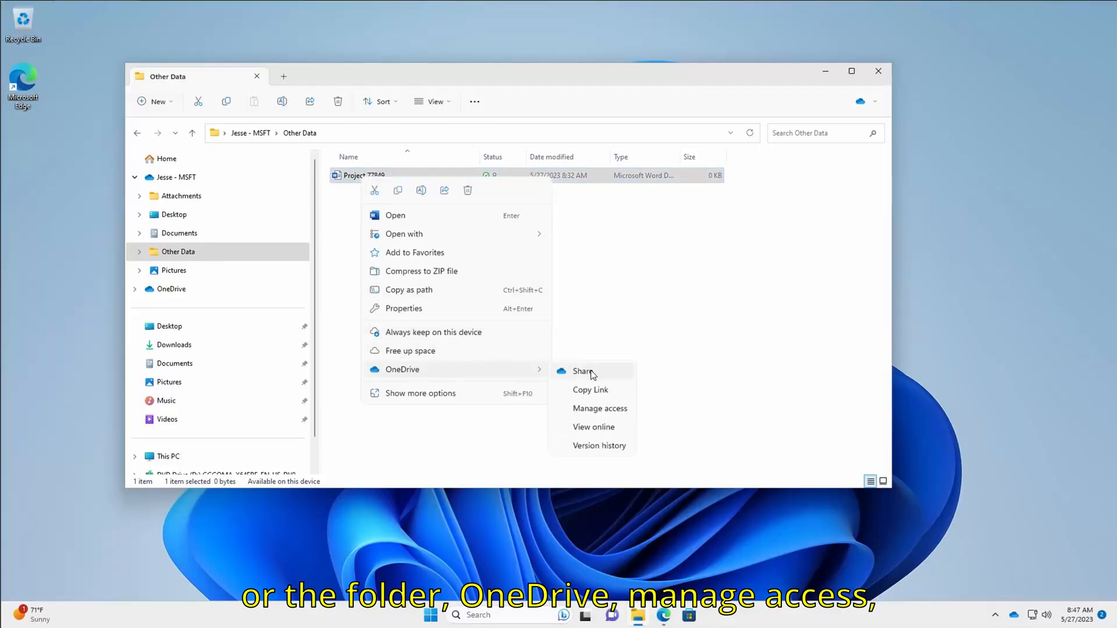
Open Manage access for Project 77849.docx, reveal who the link works for, and remove that person
{"action": "left_click", "coordinate": [601, 407]}
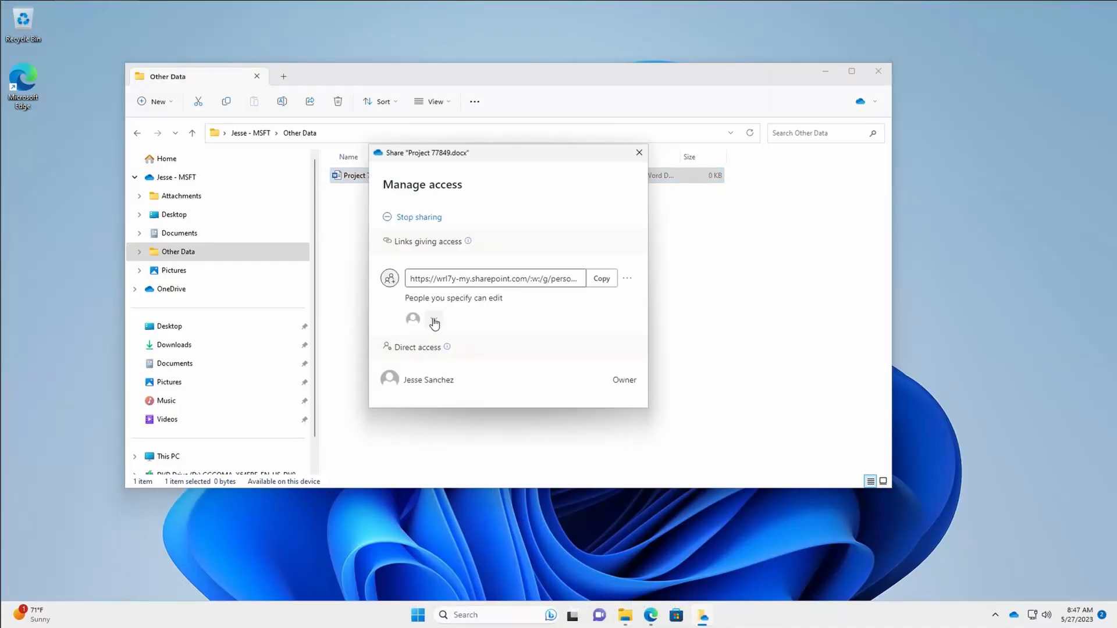
{"action": "left_click", "coordinate": [434, 318]}
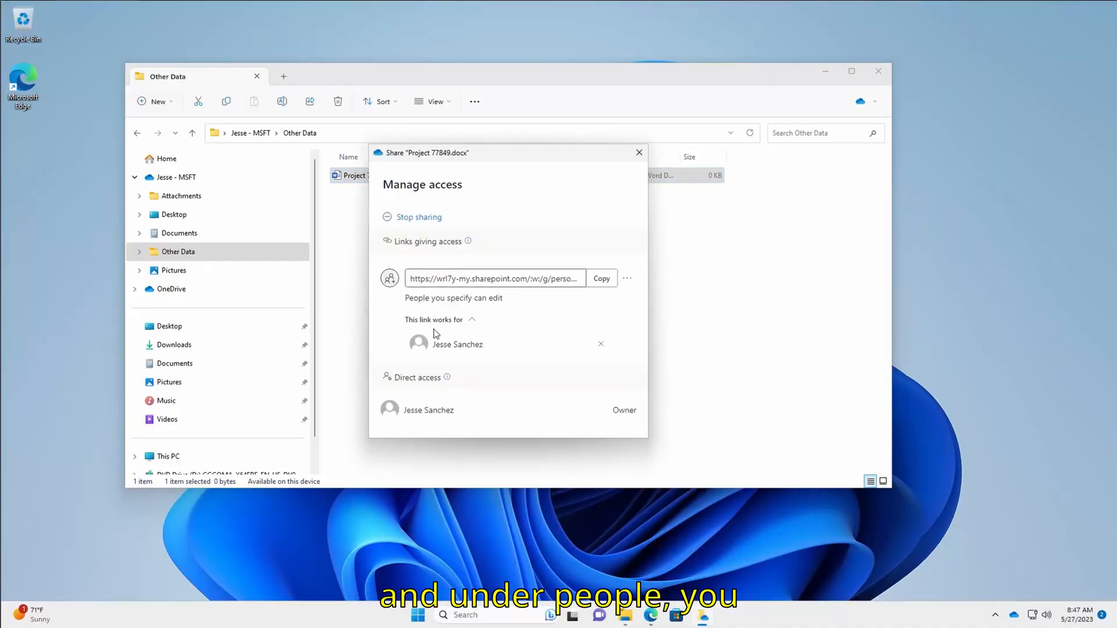
{"action": "left_click", "coordinate": [601, 346]}
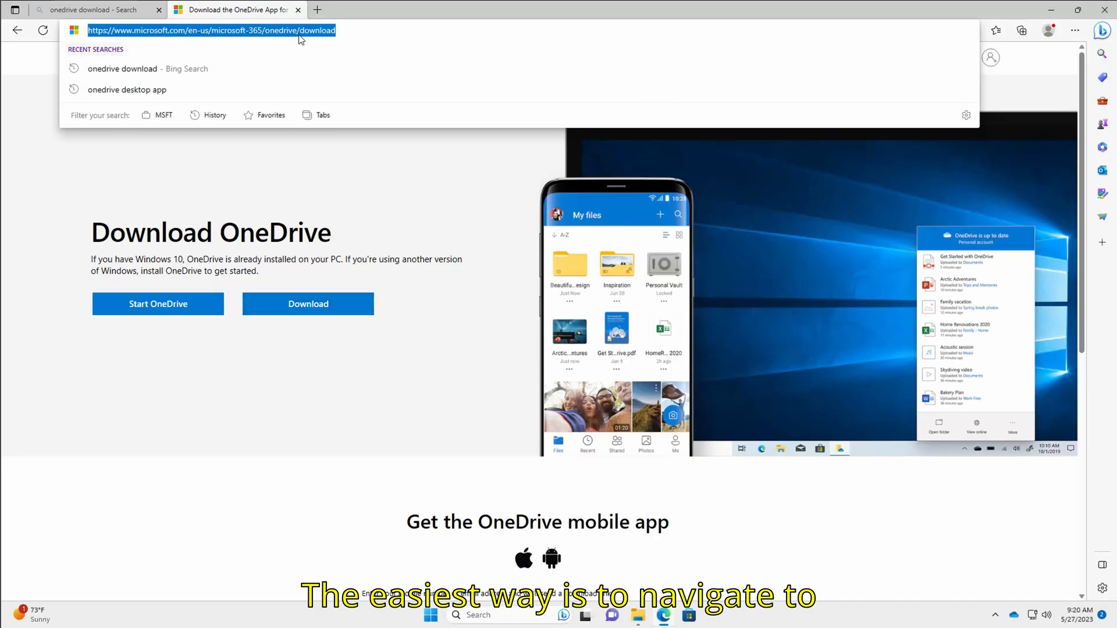
Load office.com and launch OneDrive from the Microsoft 365 app launcher in a new tab
{"action": "type", "text": "office.com"}
{"action": "key", "text": "Return"}
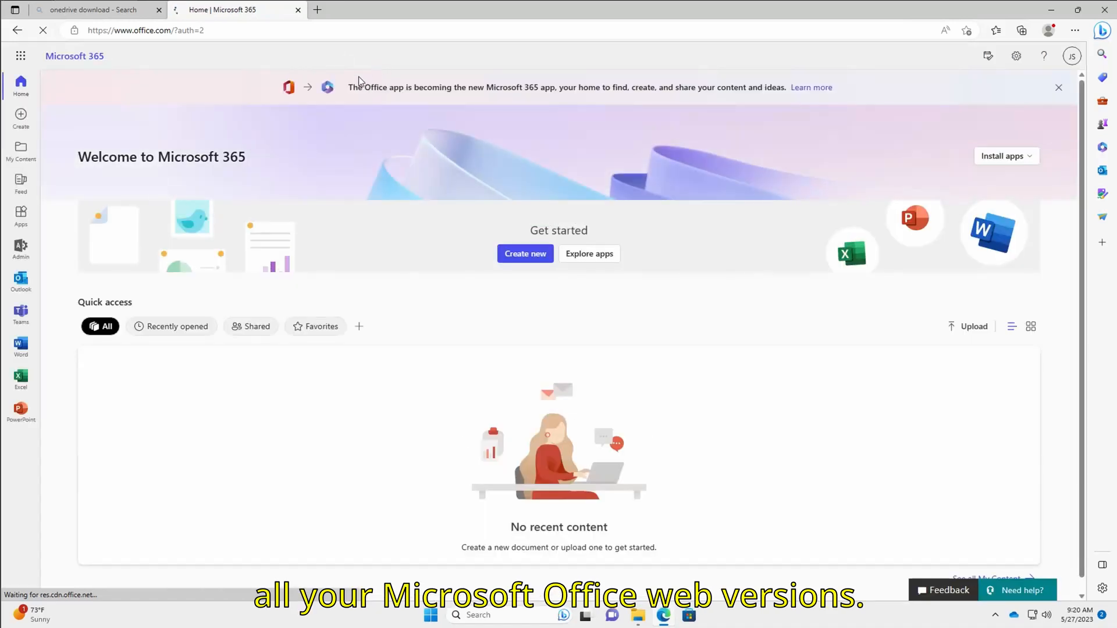
{"action": "left_click", "coordinate": [20, 57]}
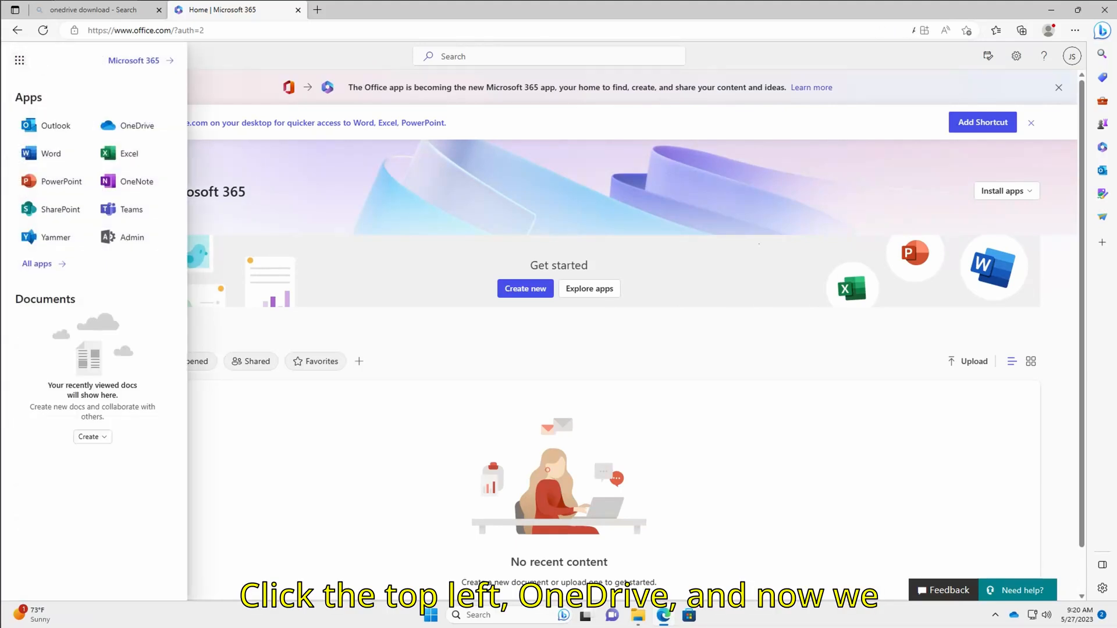
{"action": "left_click", "coordinate": [128, 129]}
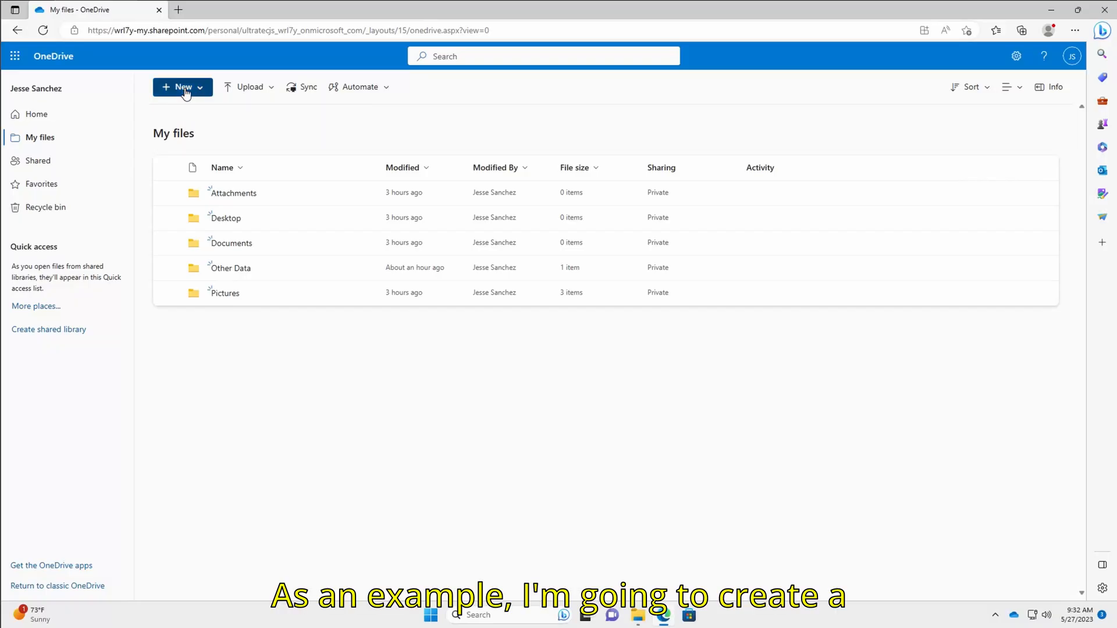
Create a new folder named 'Client 9847 files' in My files and open it
{"action": "left_click", "coordinate": [185, 89]}
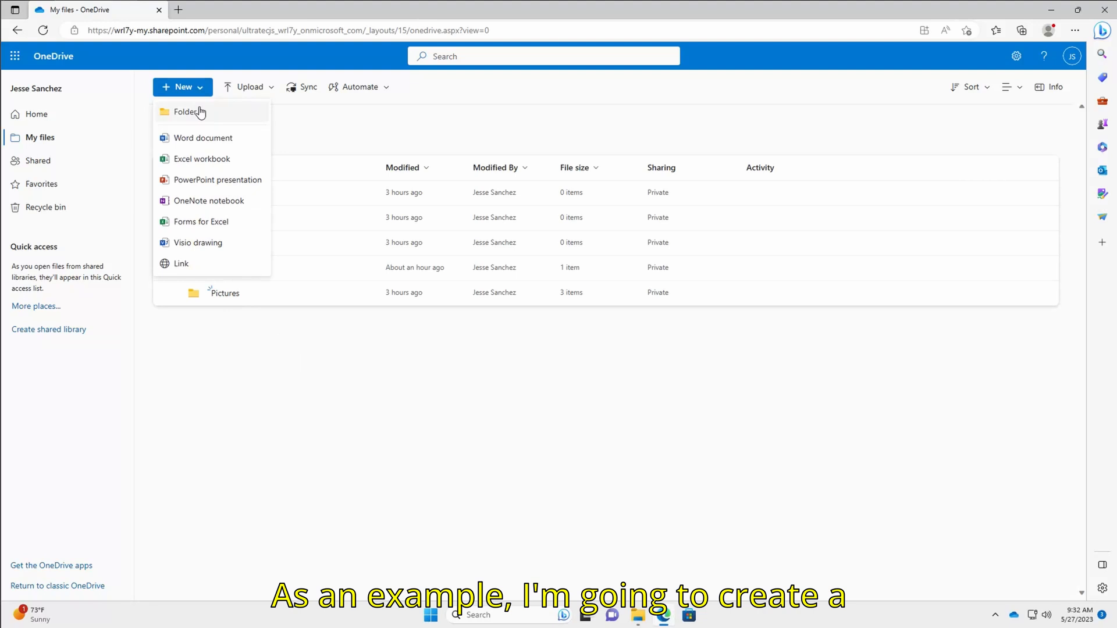
{"action": "left_click", "coordinate": [200, 112]}
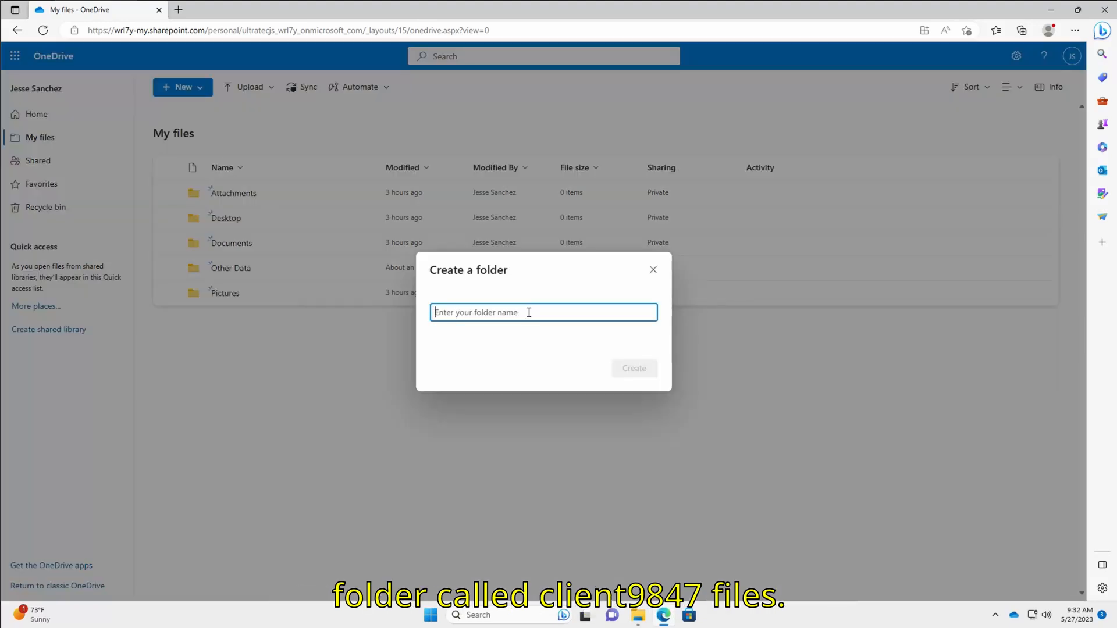
{"action": "type", "text": "Client "}
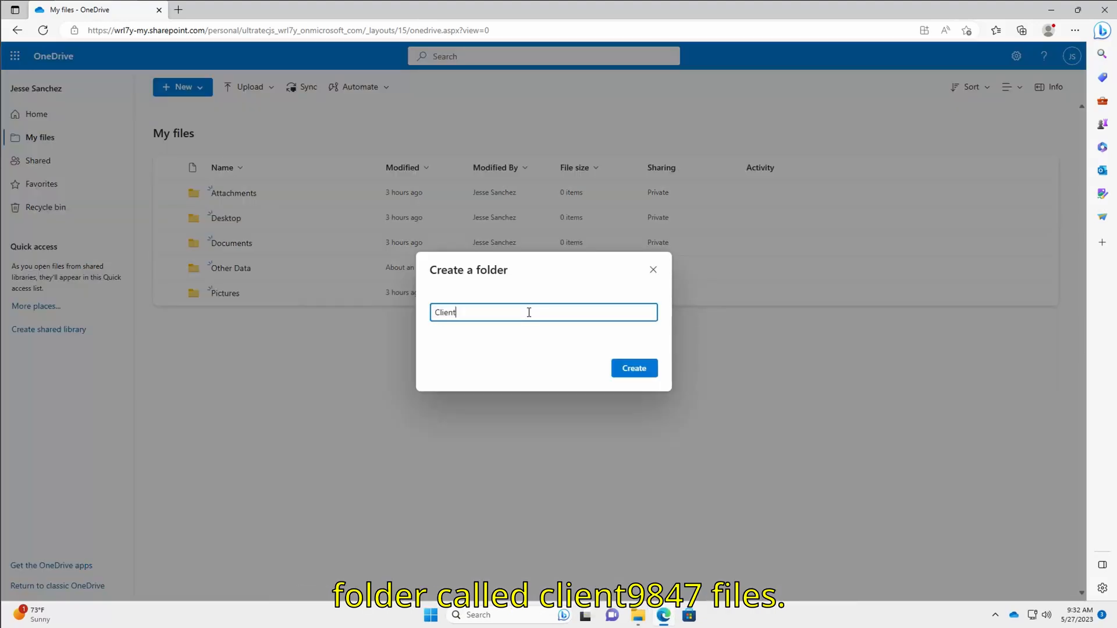
{"action": "type", "text": "9847 files"}
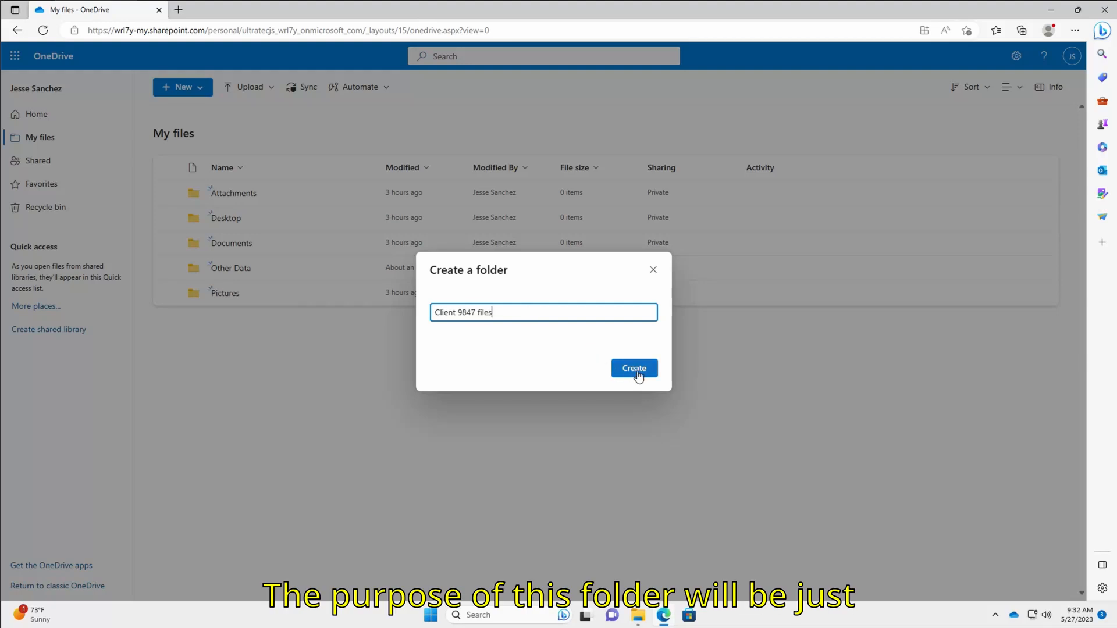
{"action": "left_click", "coordinate": [635, 370]}
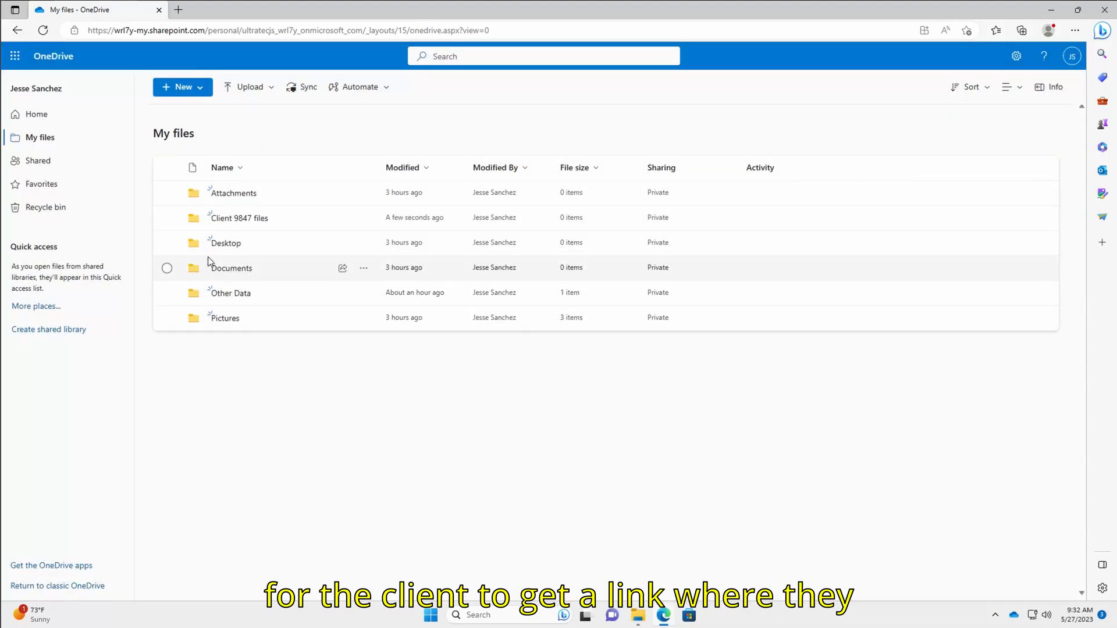
{"action": "left_click", "coordinate": [241, 220]}
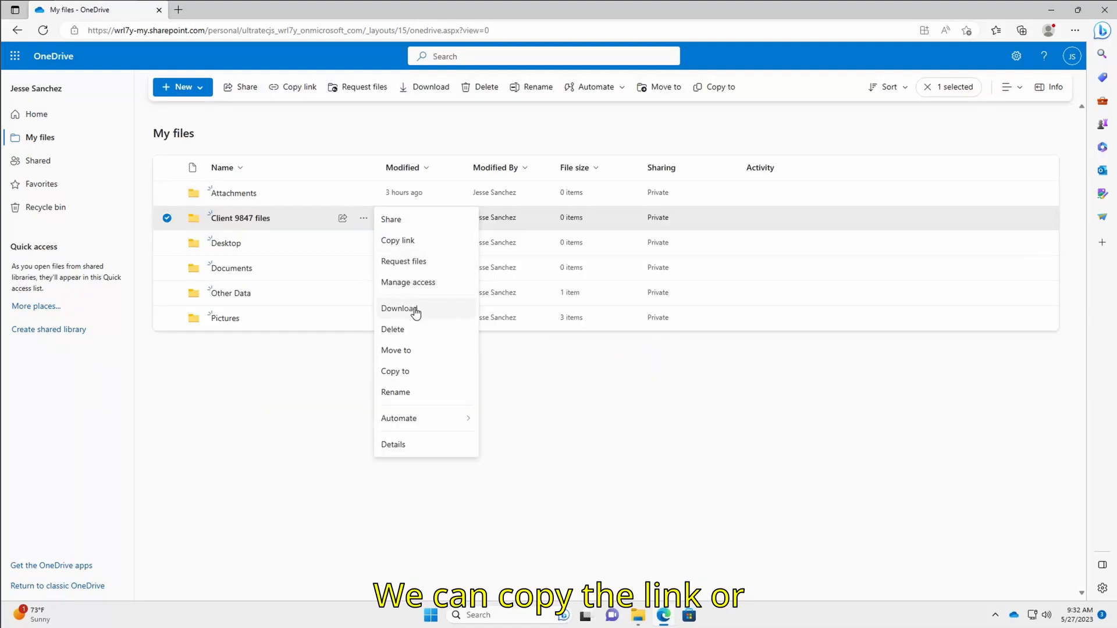
Request files for Client 9847 files with a description asking for the project files, adding the suggested recipient
{"action": "left_click", "coordinate": [421, 271]}
{"action": "type", "text": "Send me the project f"}
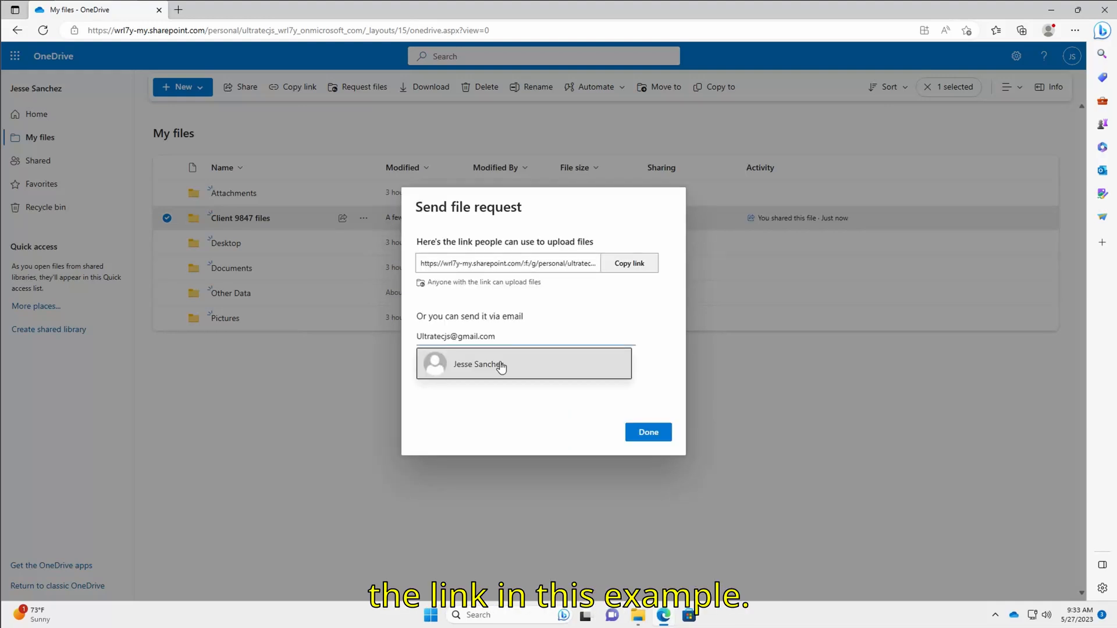
{"action": "left_click", "coordinate": [499, 365]}
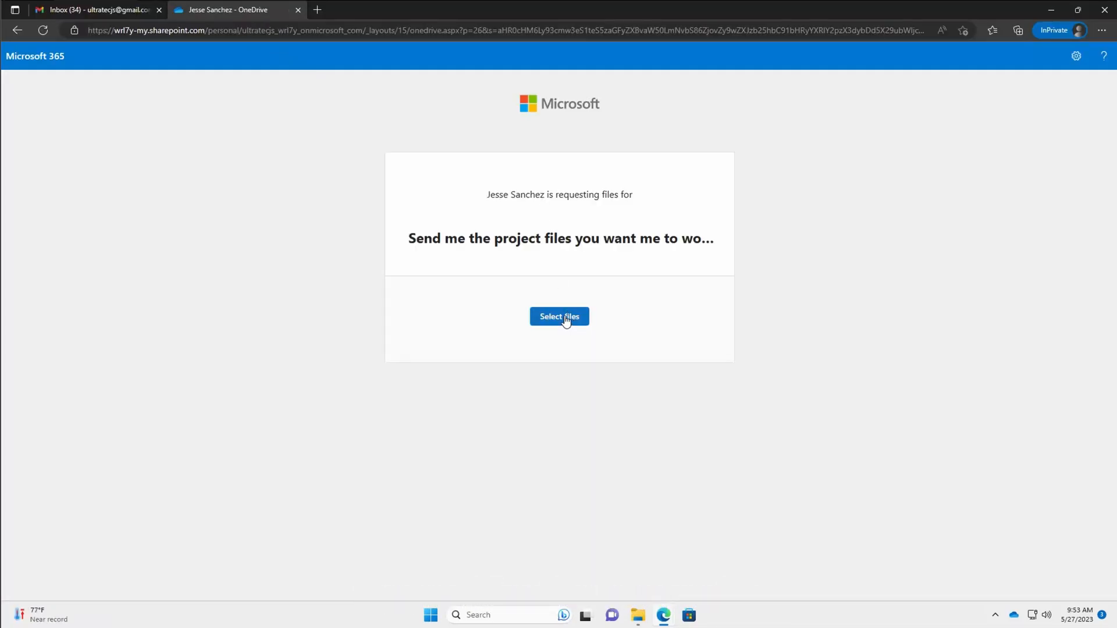
Upload the test document through the file request page
{"action": "left_click", "coordinate": [571, 321]}
{"action": "double_click", "coordinate": [129, 97]}
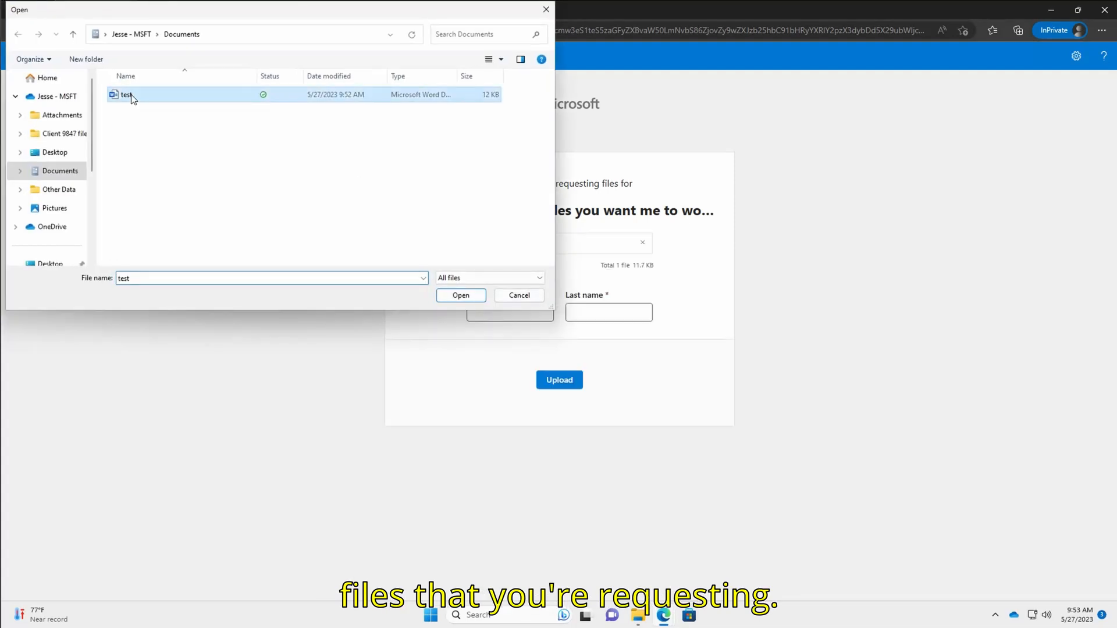
{"action": "left_click", "coordinate": [559, 379]}
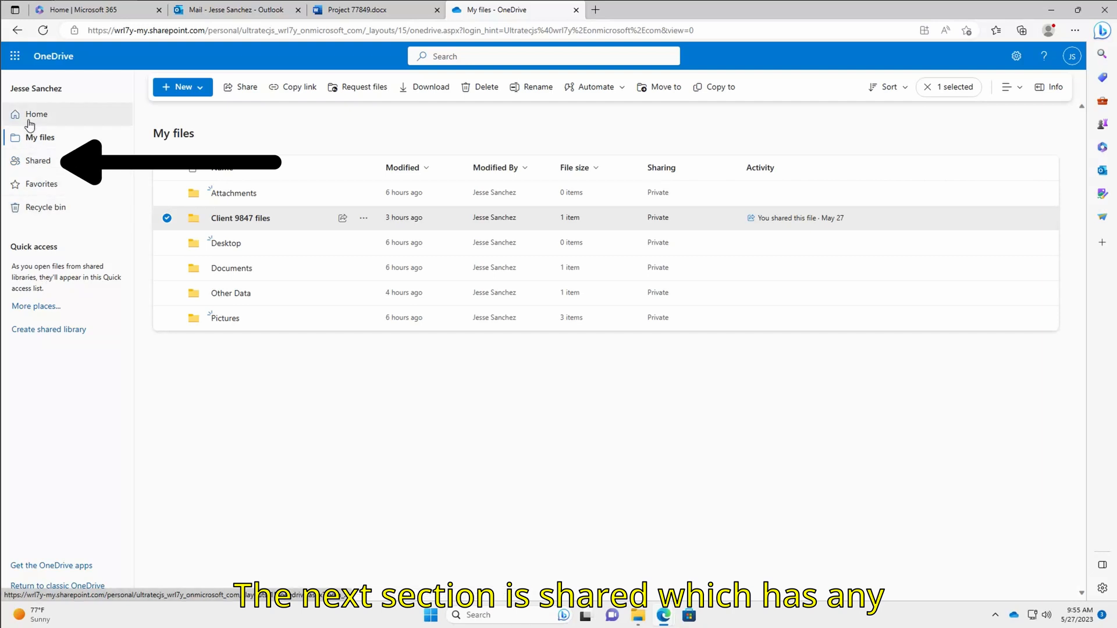
Switch to the Shared view to see files others have shared with you
{"action": "left_click", "coordinate": [38, 167]}
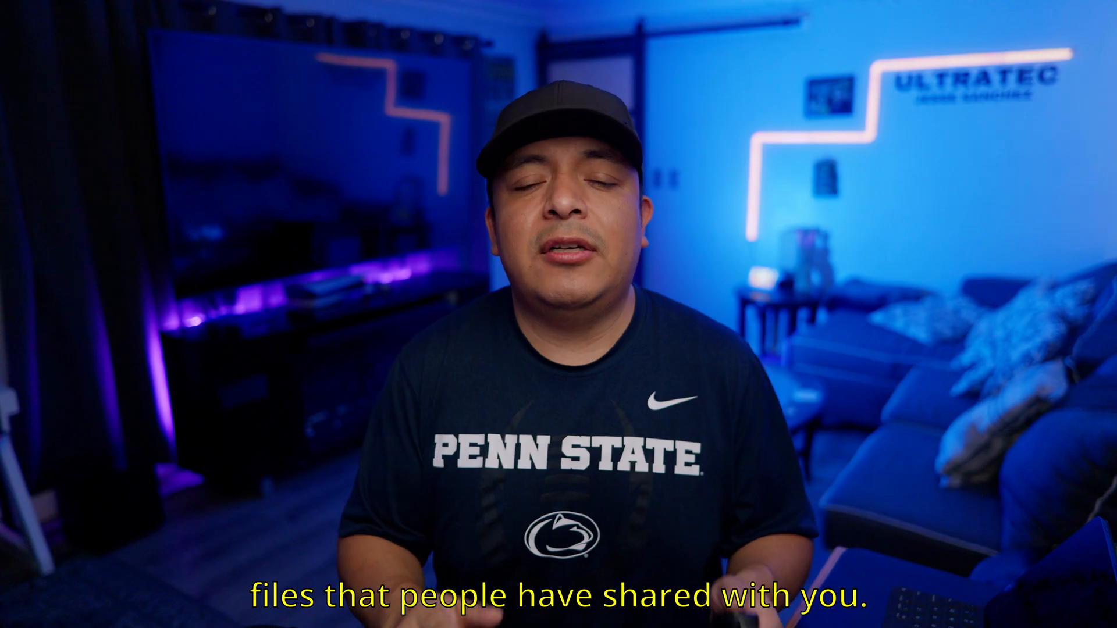